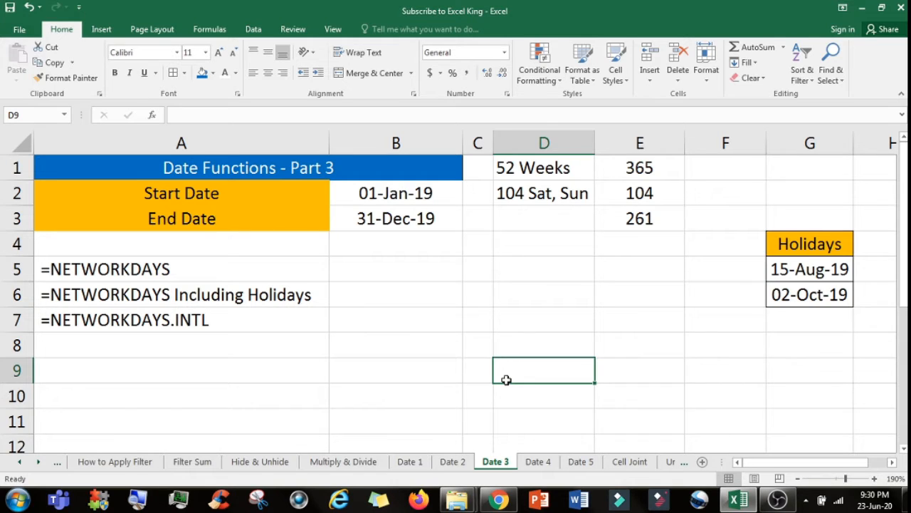
Step: Review the start and end dates in B2:B3 and the NETWORKDAYS labels in A5 and A6
drag(401, 195, 403, 220)
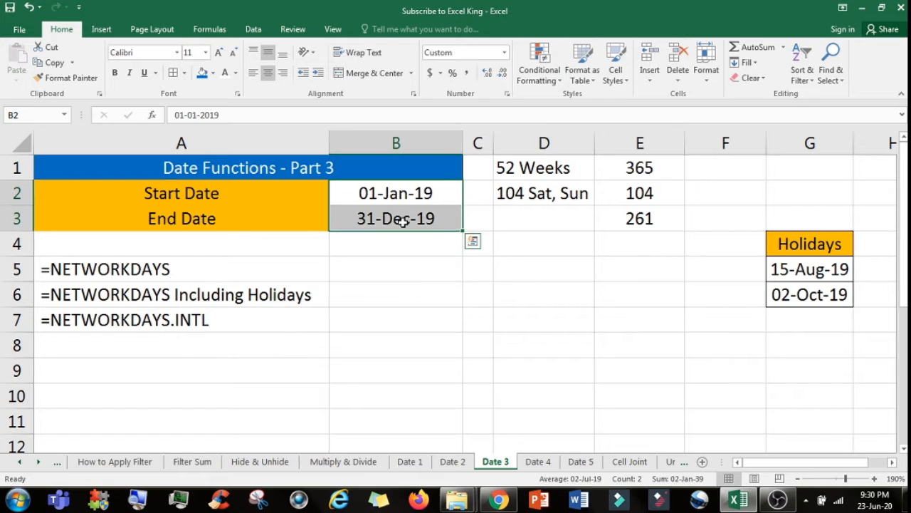
click(372, 200)
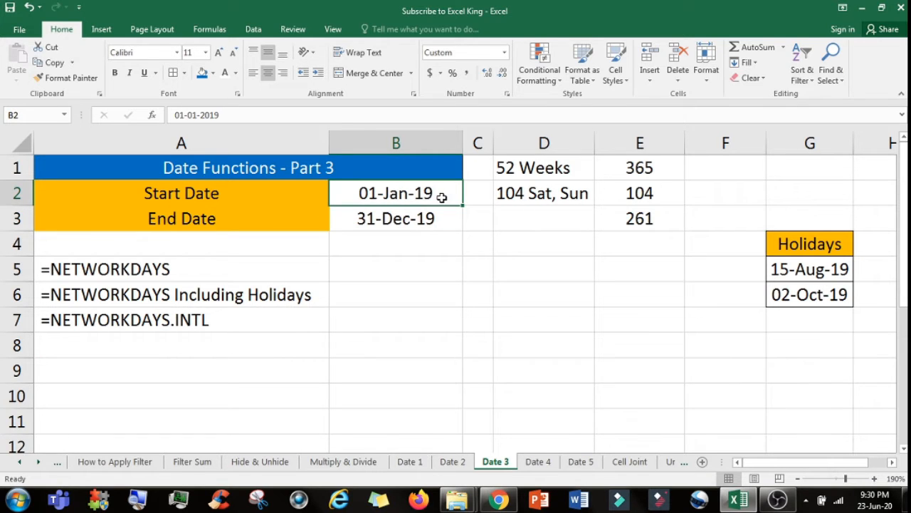
click(374, 224)
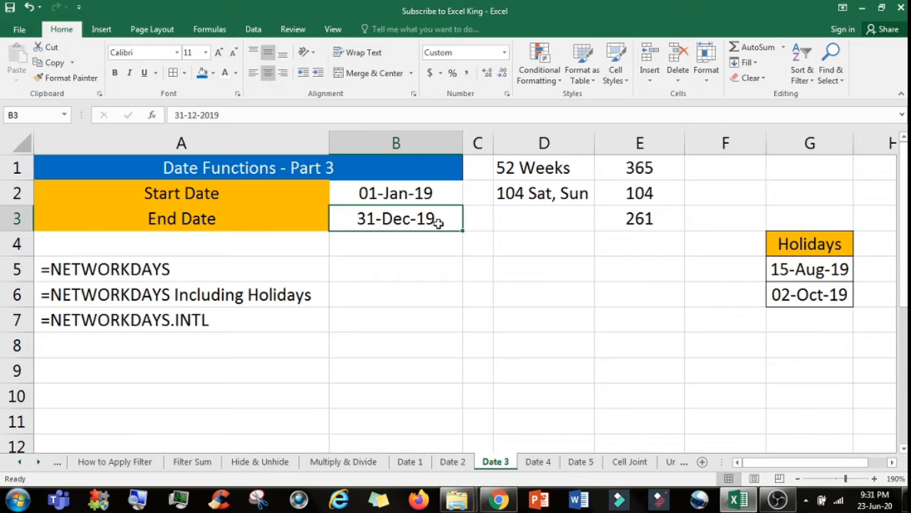
drag(432, 188, 433, 210)
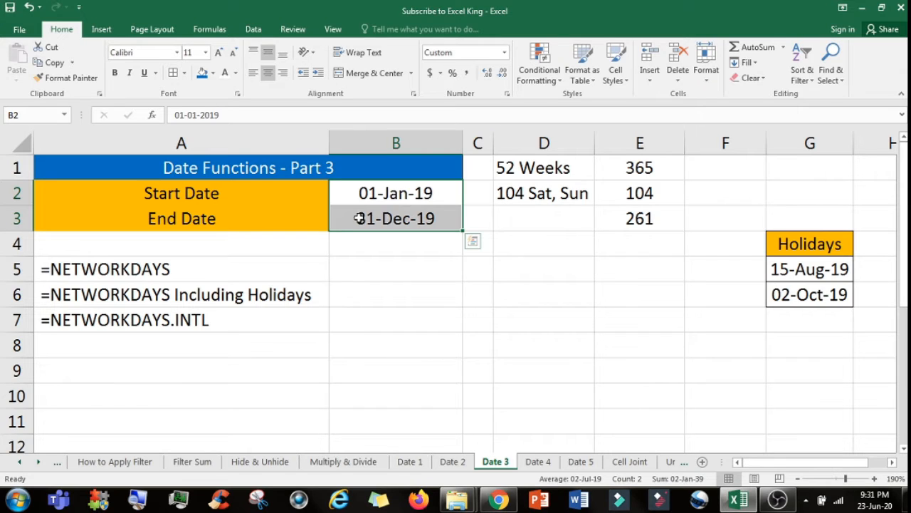
click(200, 268)
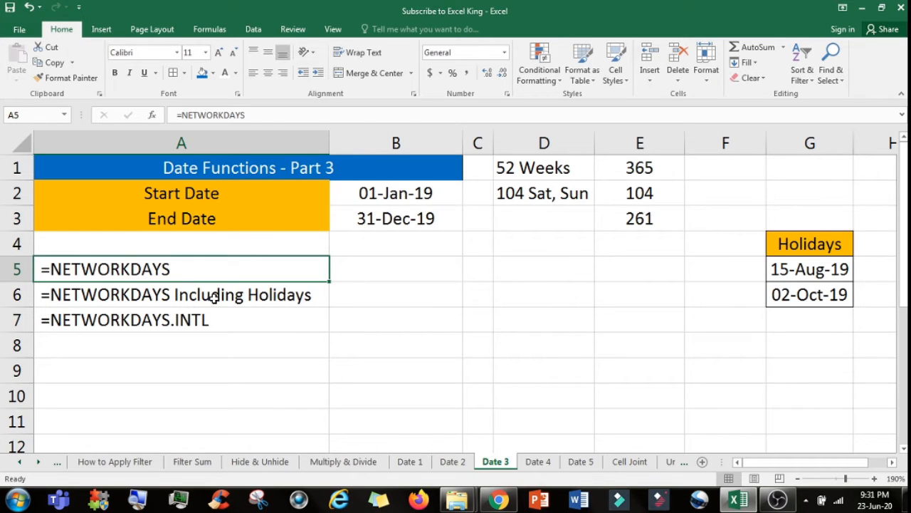
click(276, 296)
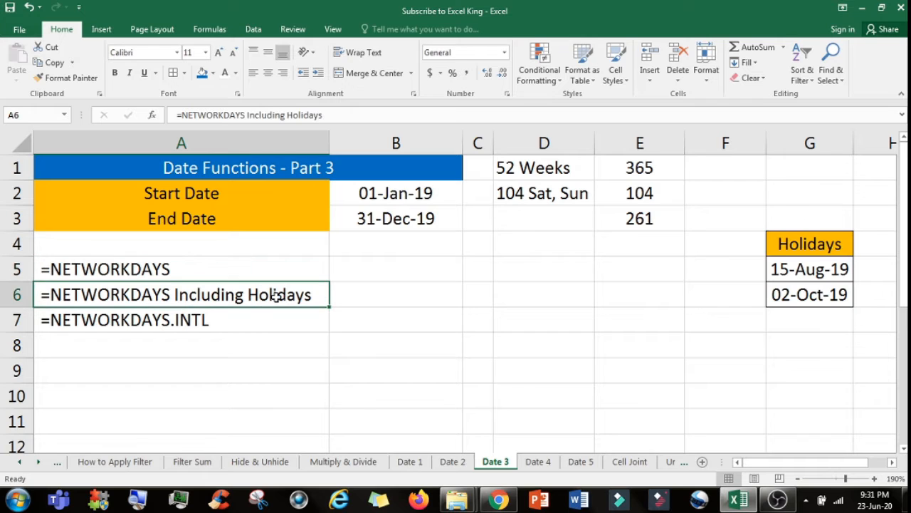
Step: Examine the Holidays list in column G that goes with the NETWORKDAYS Including Holidays row
click(809, 246)
click(819, 271)
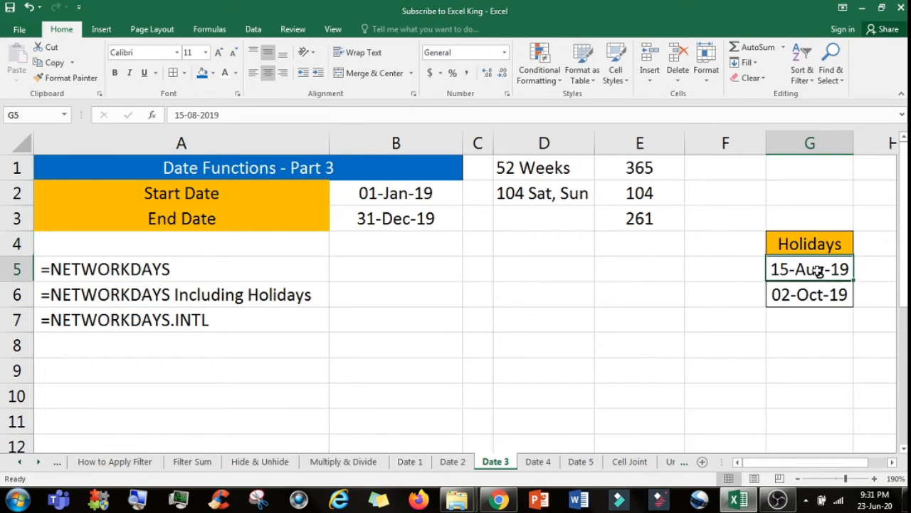
drag(819, 271, 818, 292)
click(816, 320)
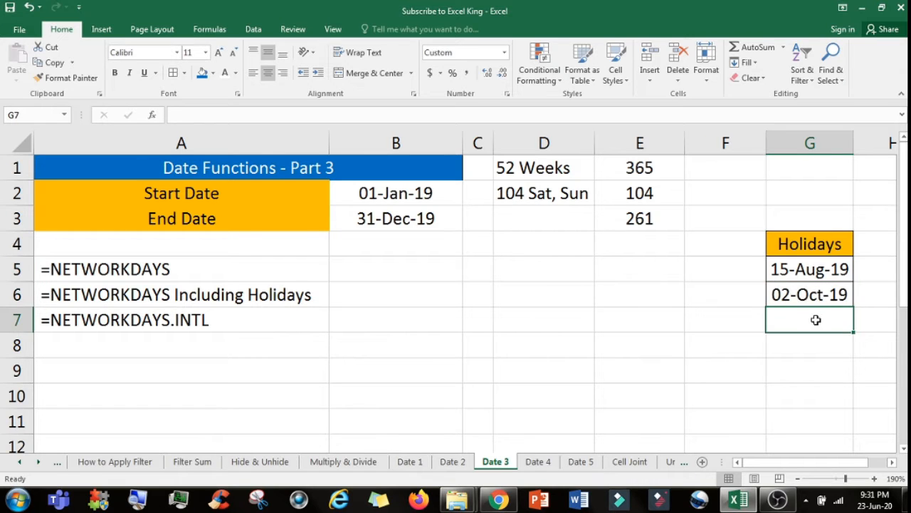
click(806, 269)
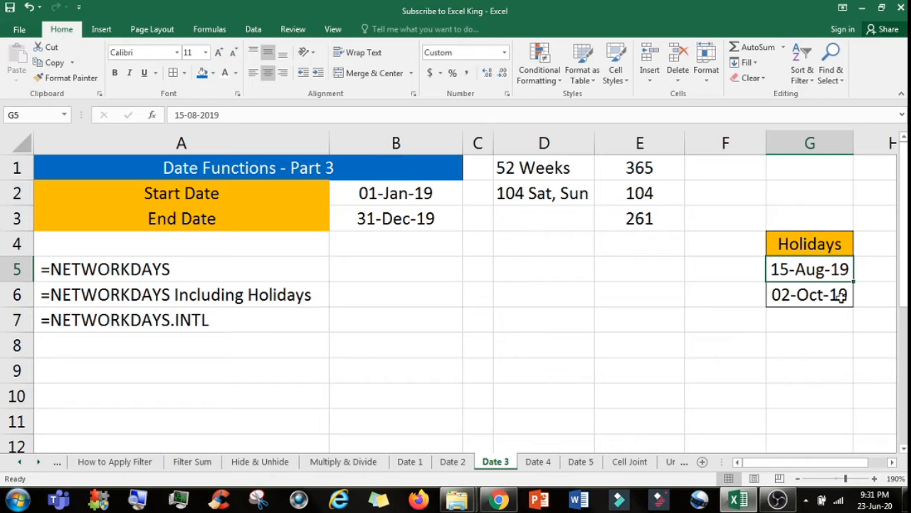
drag(810, 268, 814, 296)
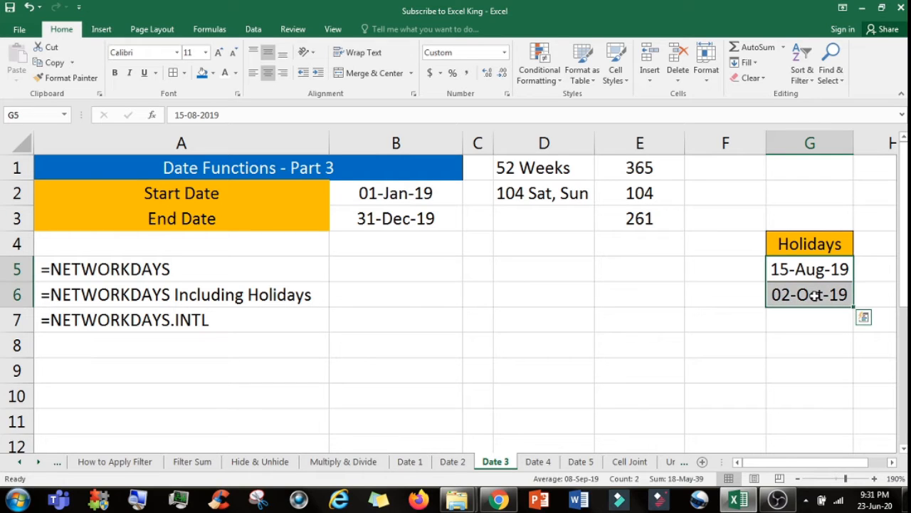
click(797, 265)
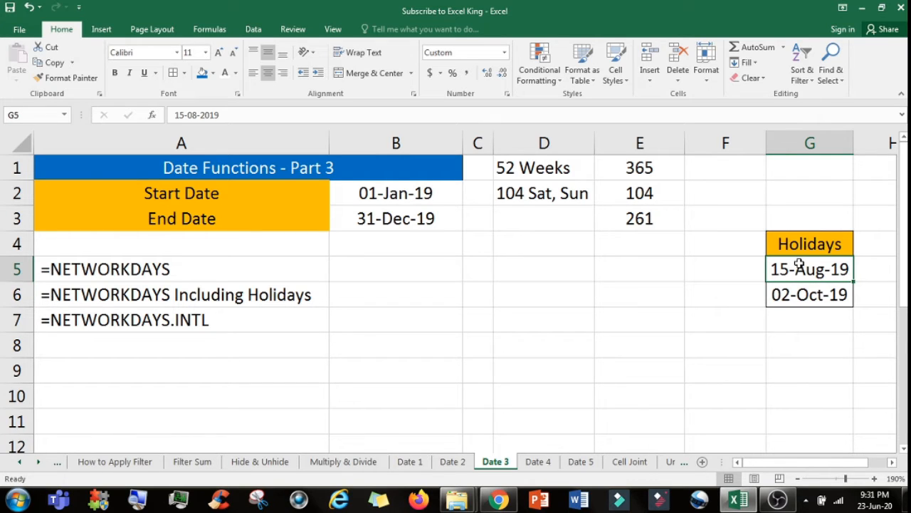
click(805, 294)
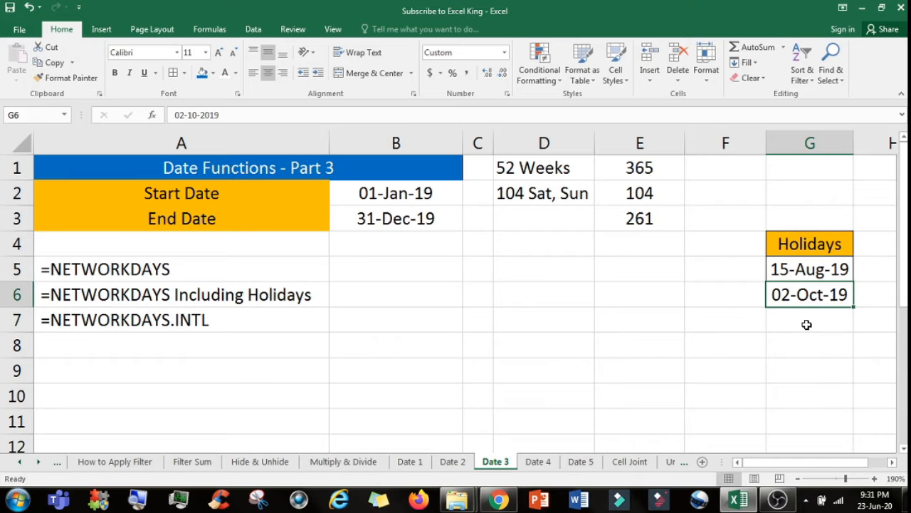
drag(812, 270, 813, 297)
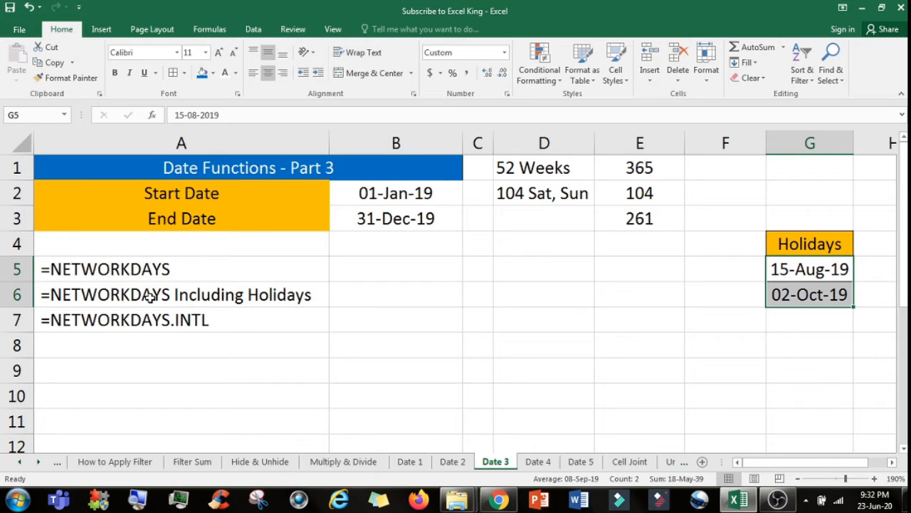
click(360, 297)
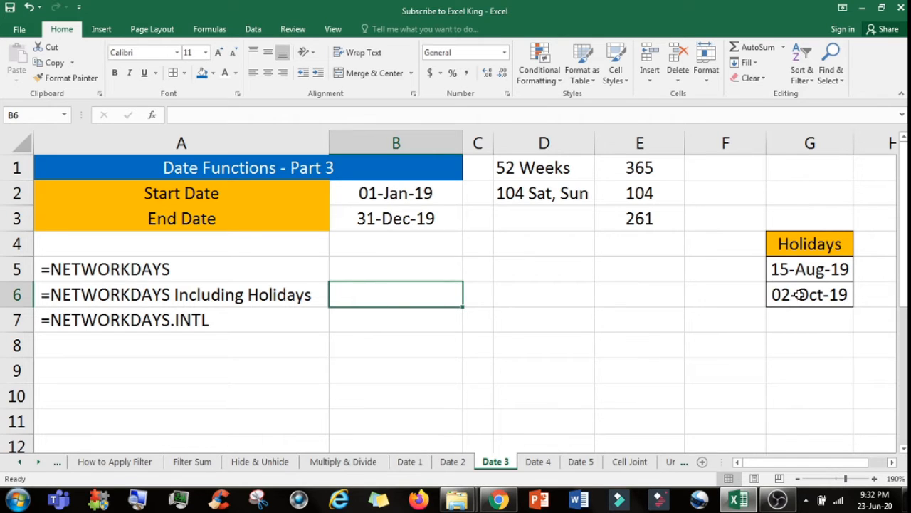
Step: Add the date 12-Dec-2019 to the Holidays list in cell G7
click(793, 328)
click(794, 344)
click(794, 368)
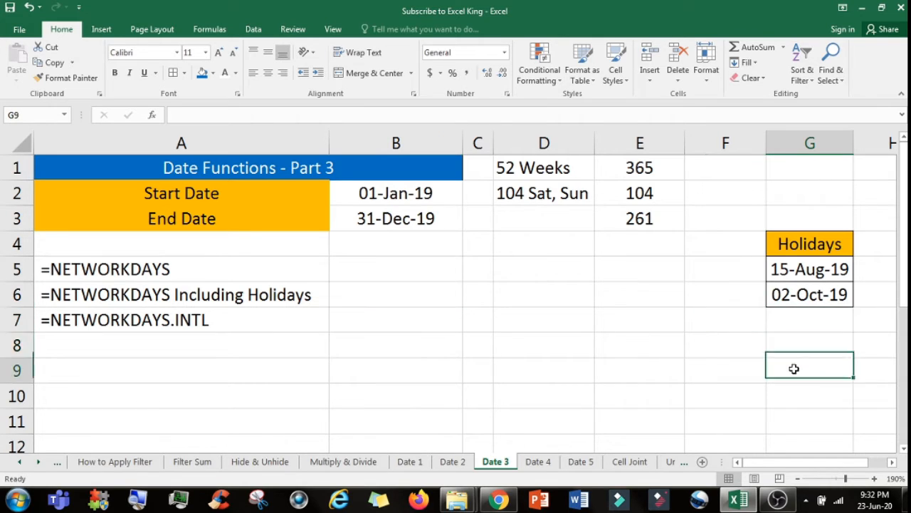
click(793, 396)
click(792, 422)
click(796, 440)
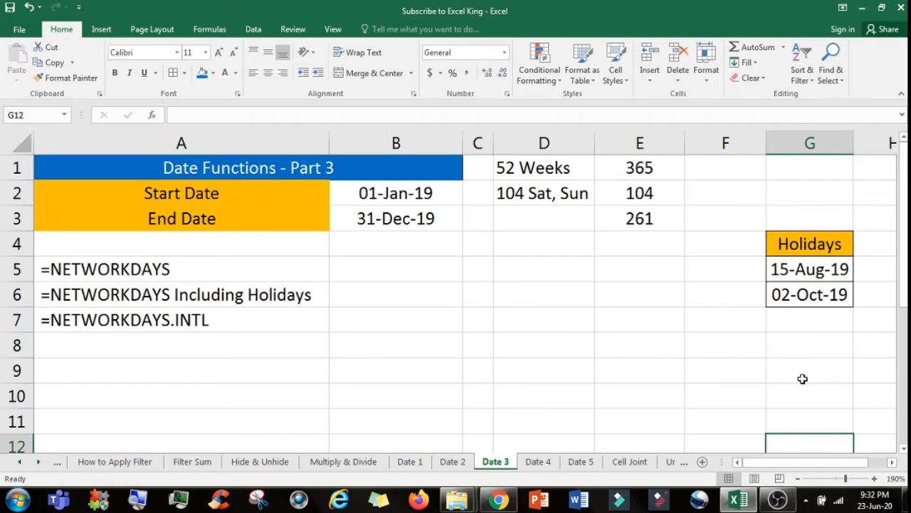
click(803, 321)
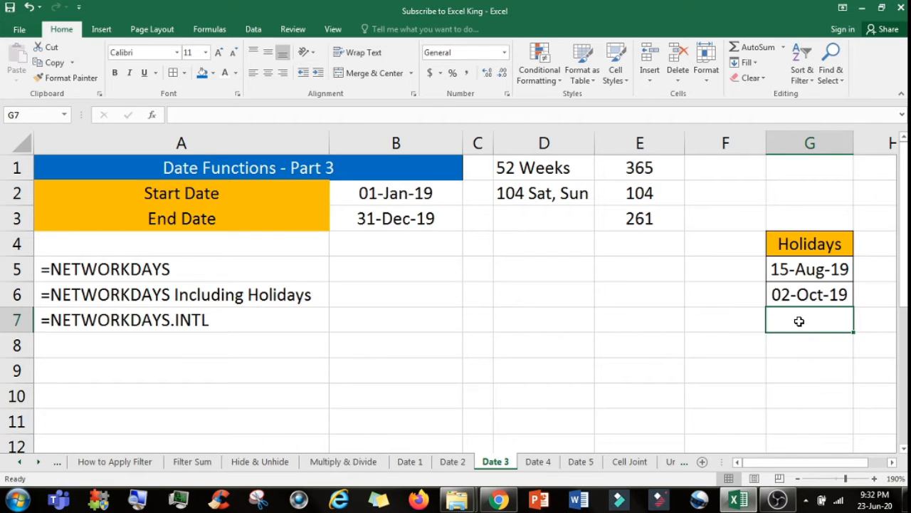
text(12)
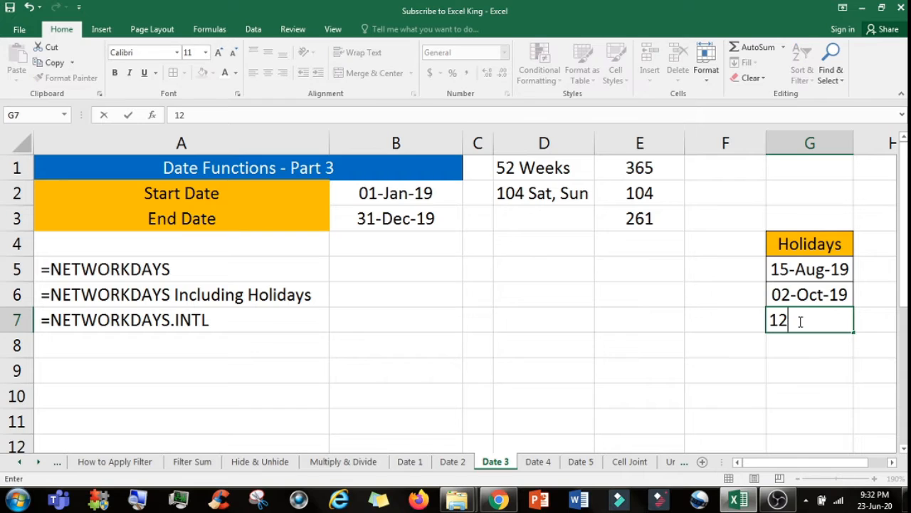
text(dec2019)
key(Return)
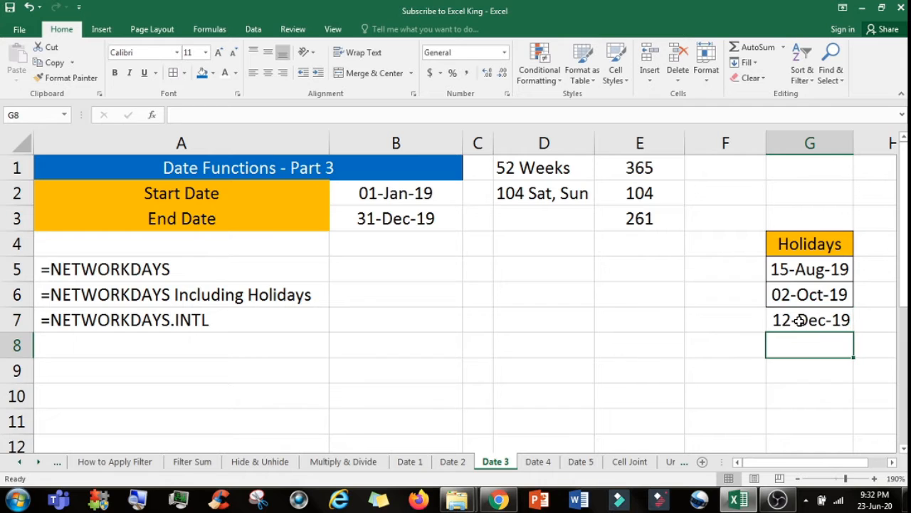
click(800, 320)
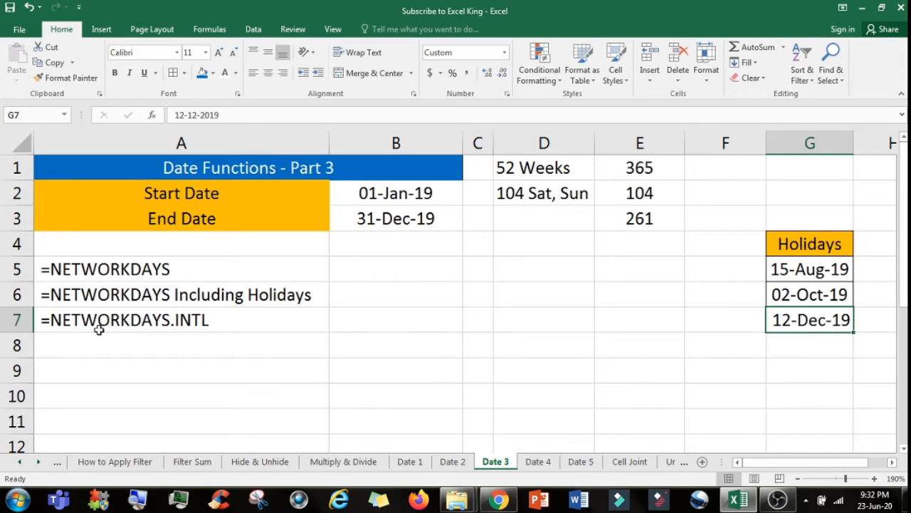
Step: Examine the NETWORKDAYS.INTL row, then the weeks, total days and weekend days listed in columns D and E
click(225, 323)
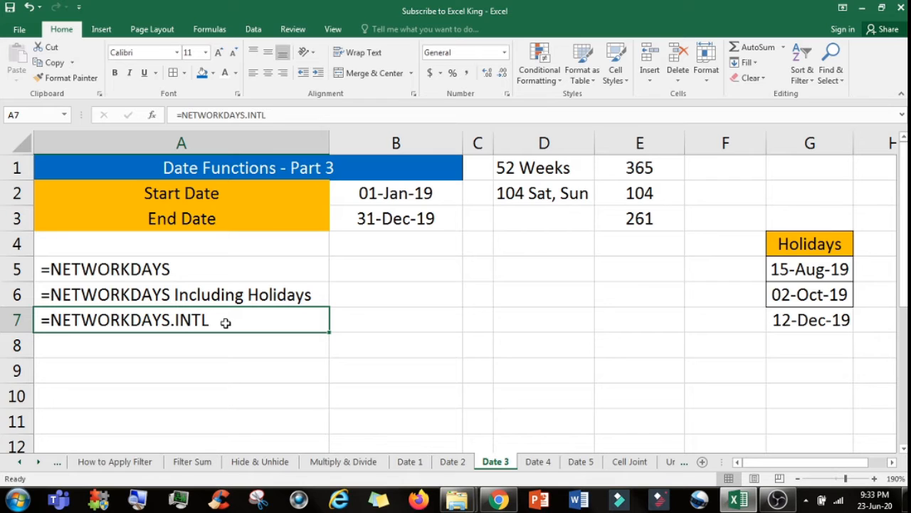
double_click(225, 322)
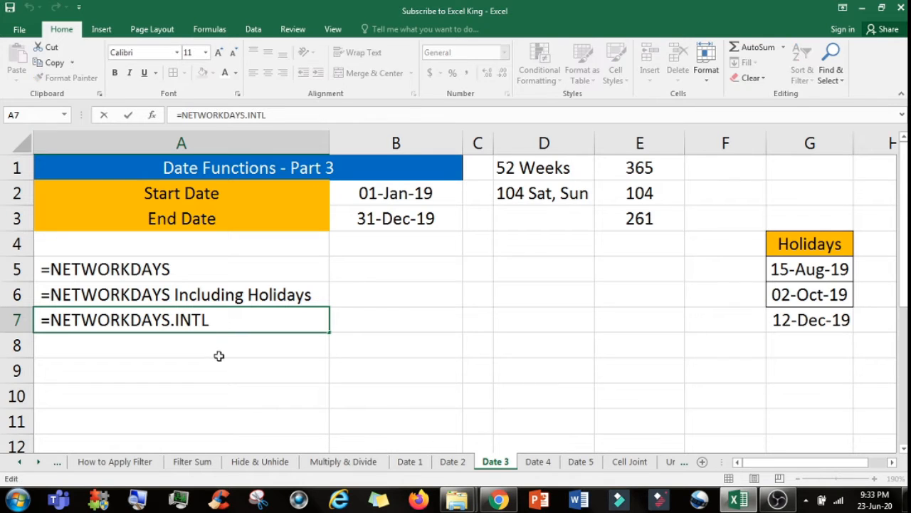
key(Return)
click(217, 321)
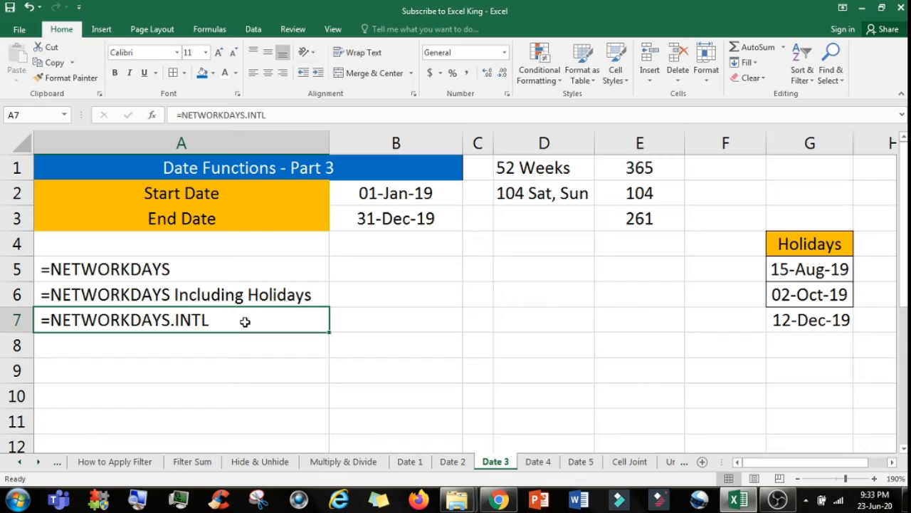
click(361, 321)
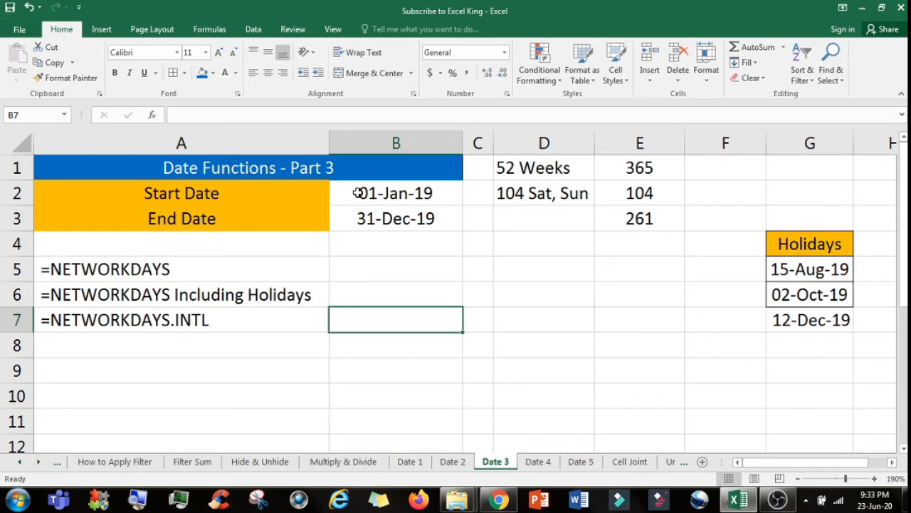
click(331, 138)
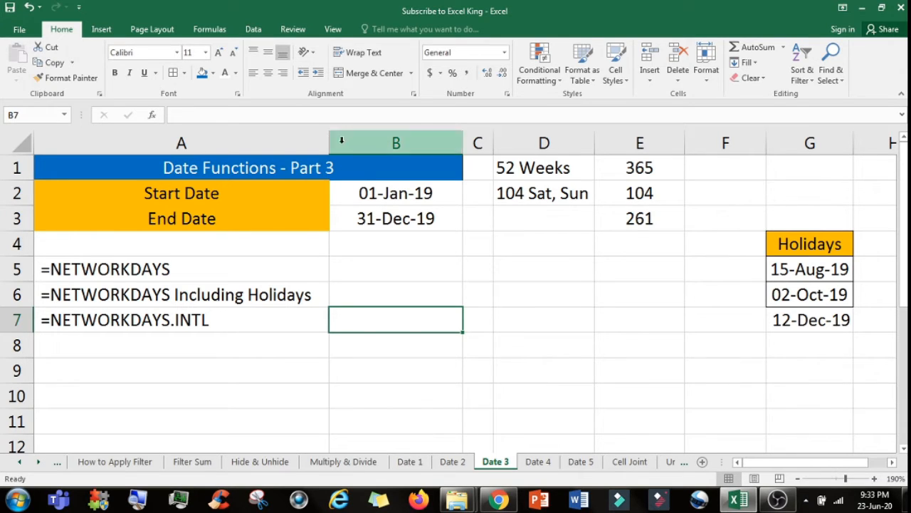
click(628, 169)
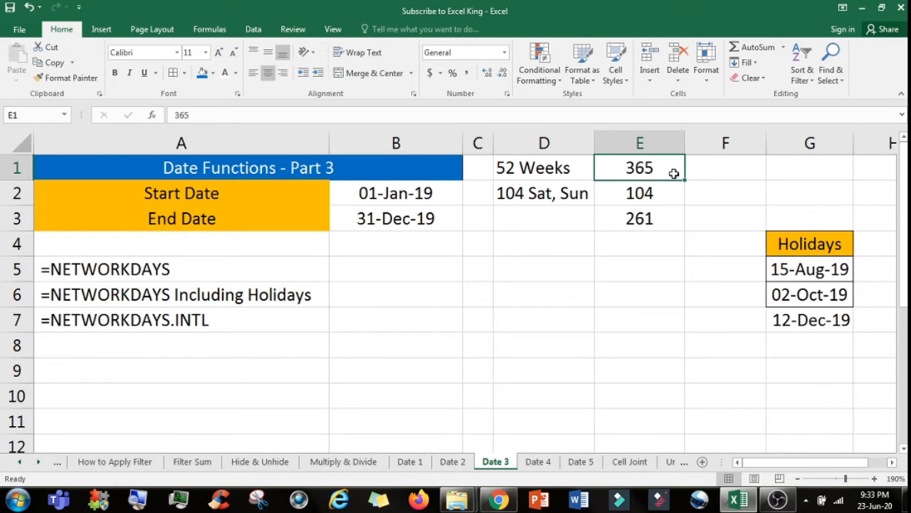
click(531, 168)
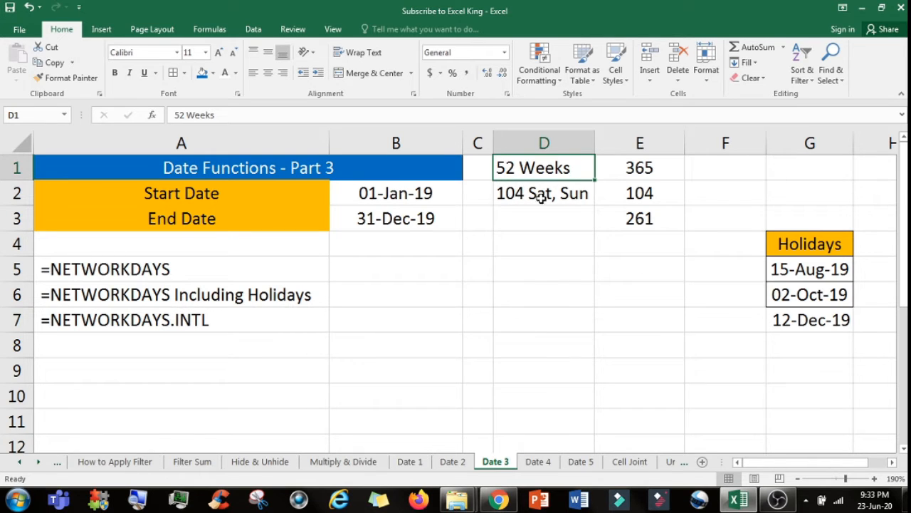
click(640, 199)
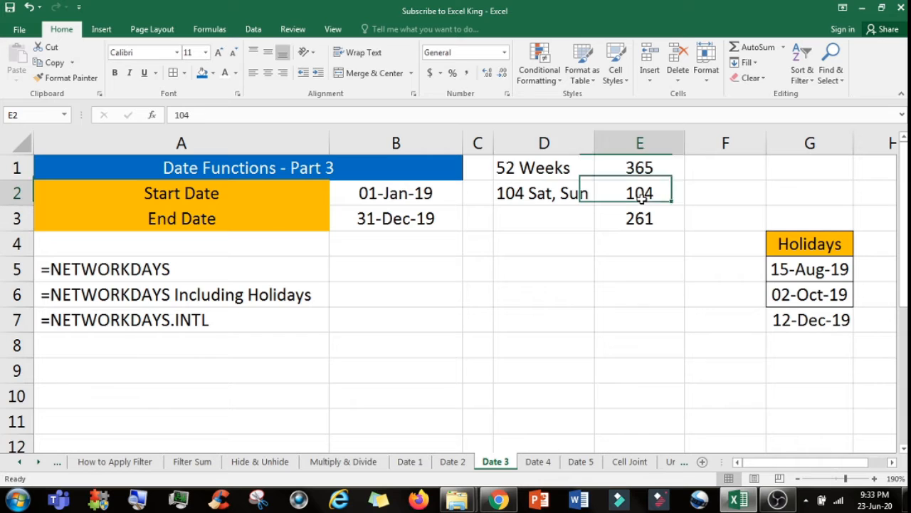
click(656, 165)
Step: Enter the formula =E1-E2 in cell E3 to subtract the weekend days from the total days
click(654, 216)
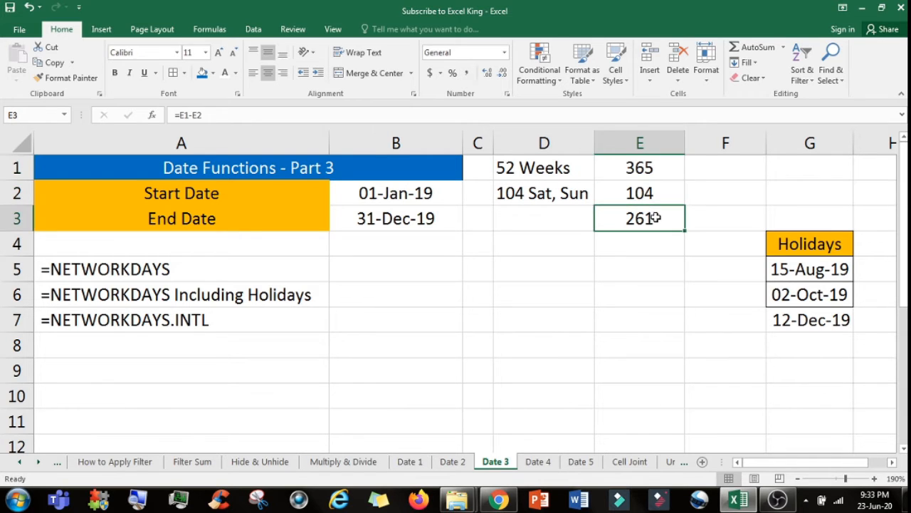
text(=)
key(Up)
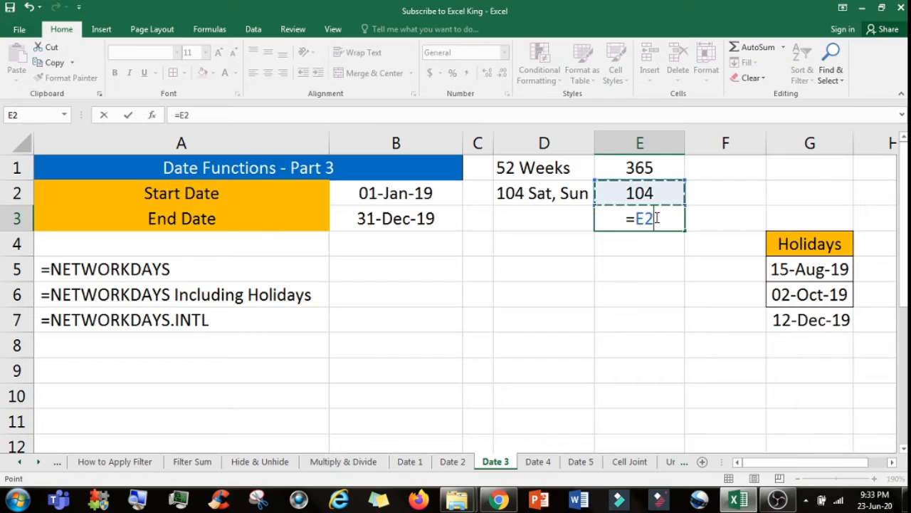
key(Up)
text(-)
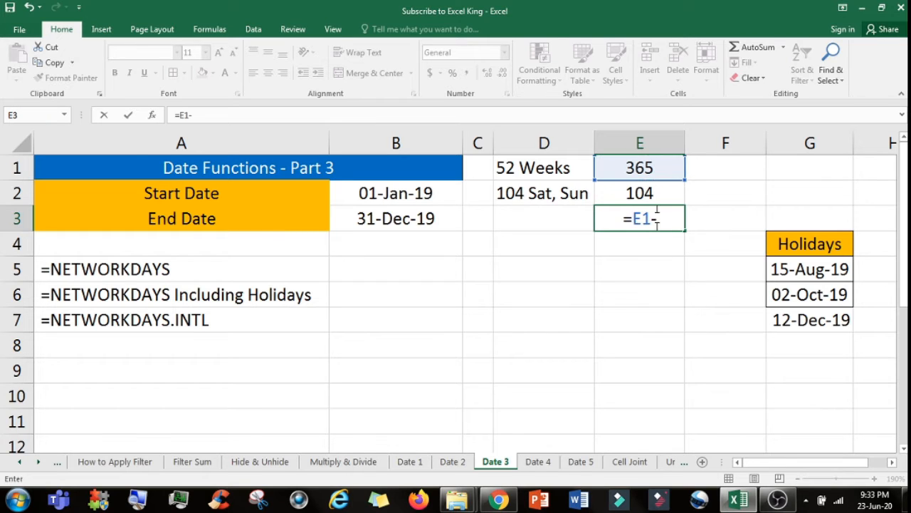
click(651, 196)
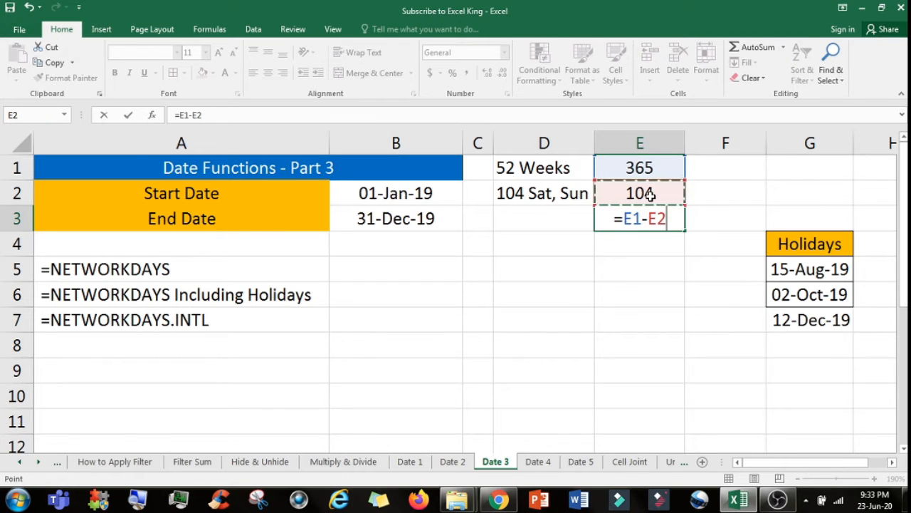
key(Return)
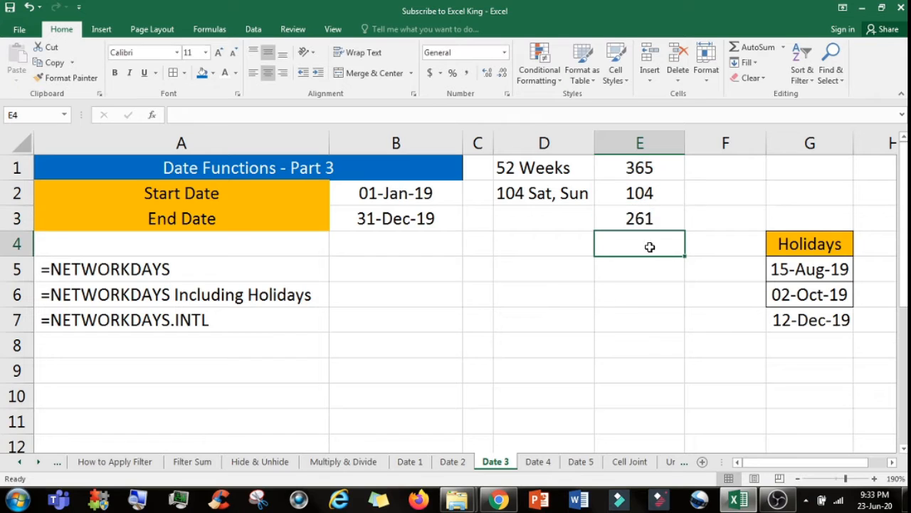
Step: Check the working-days formula in E3 against the start and end dates in B2 and B3
click(648, 218)
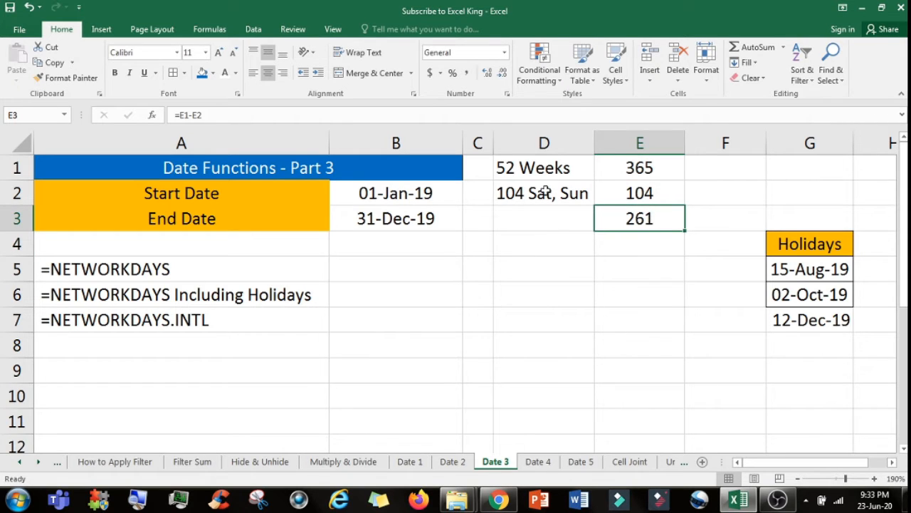
click(380, 194)
click(384, 218)
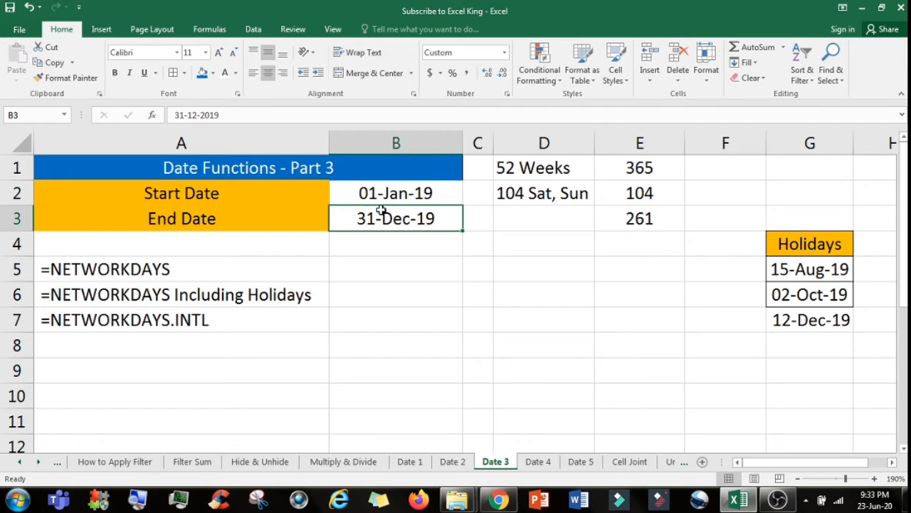
Step: Review the start date in B2 and the end date in B3
click(367, 194)
click(370, 218)
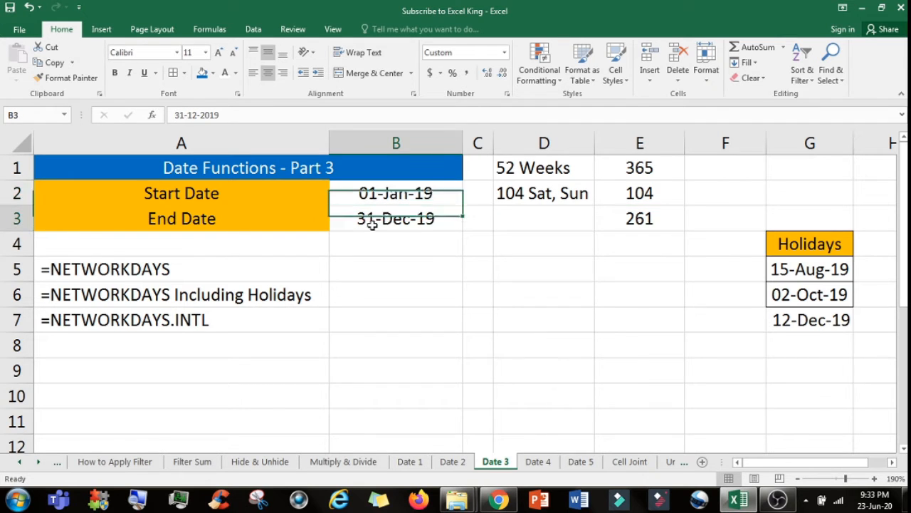
click(383, 195)
click(384, 218)
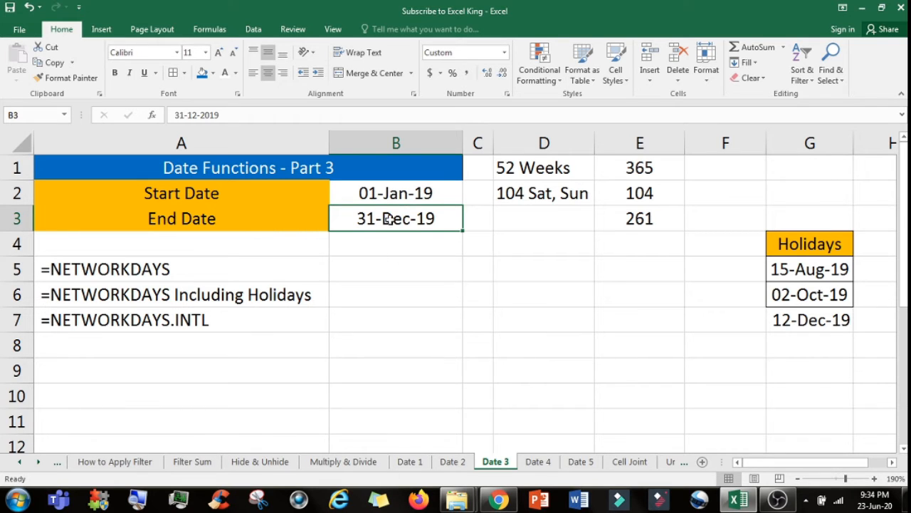
drag(403, 189, 405, 213)
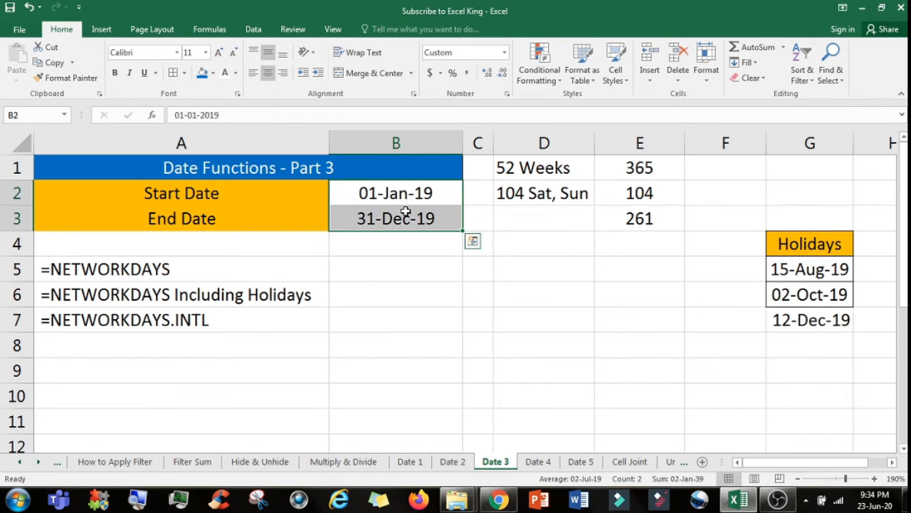
Step: Enter the formula =NETWORKDAYS(B2,B3) in cell B5 to count the working days between the start and end dates
drag(82, 274, 363, 271)
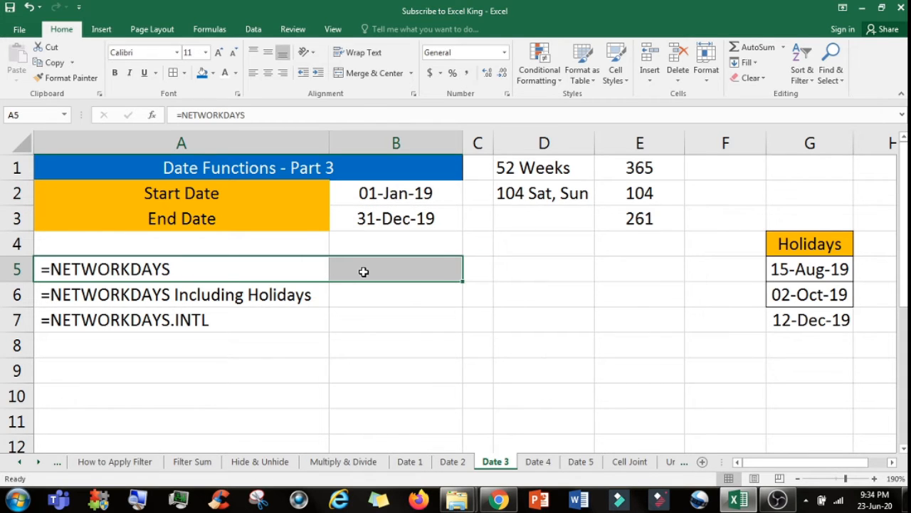
click(363, 271)
text(=)
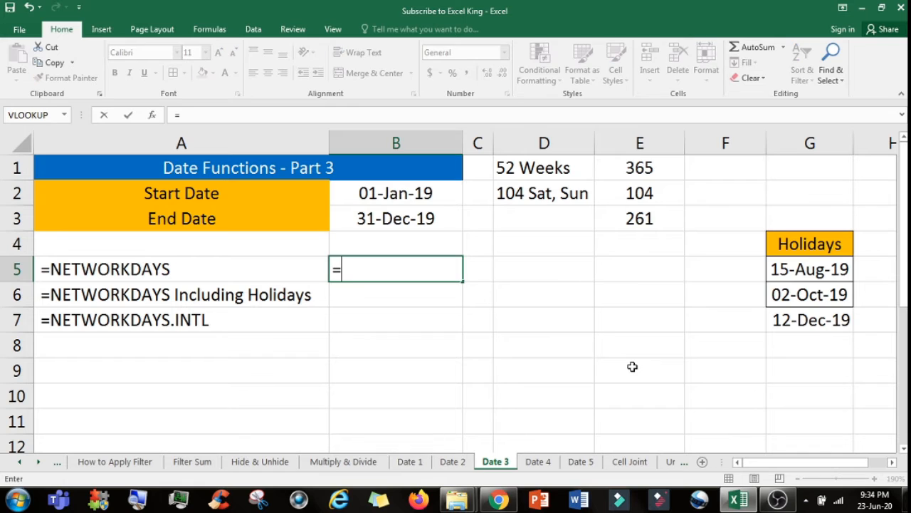
text(net)
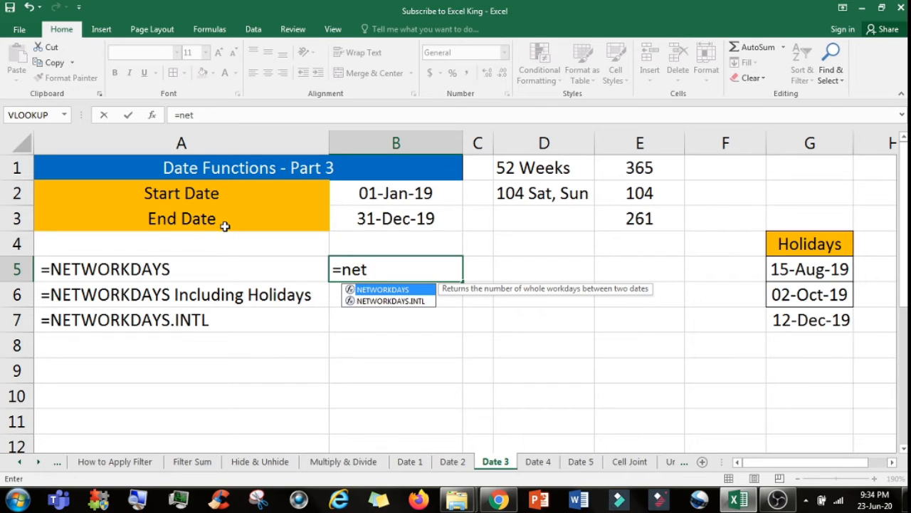
double_click(396, 294)
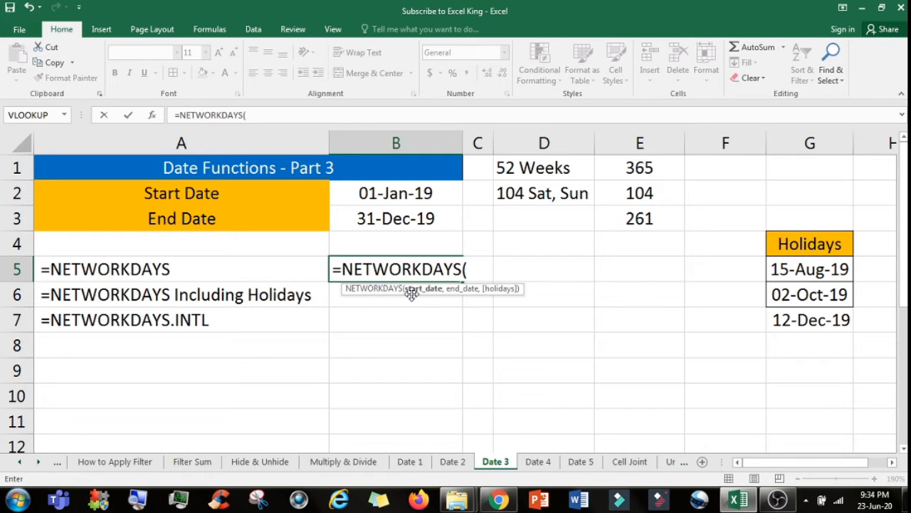
click(411, 194)
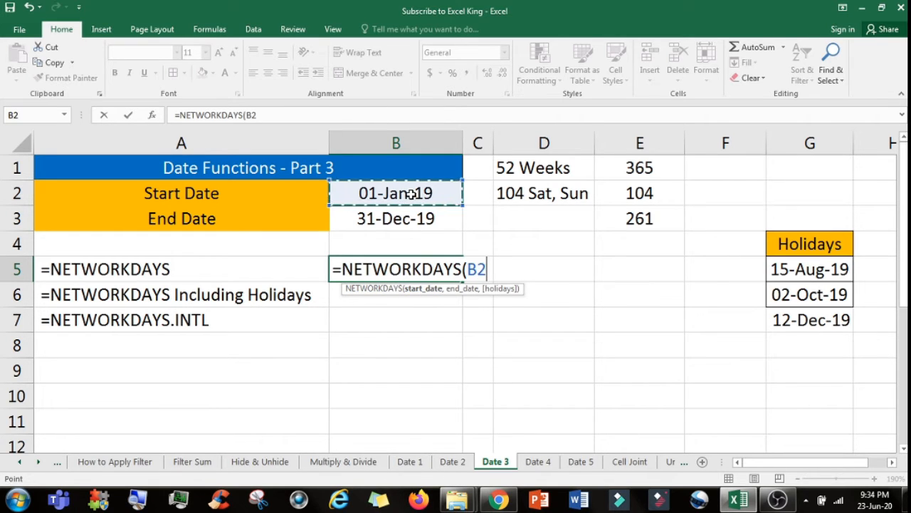
text(,)
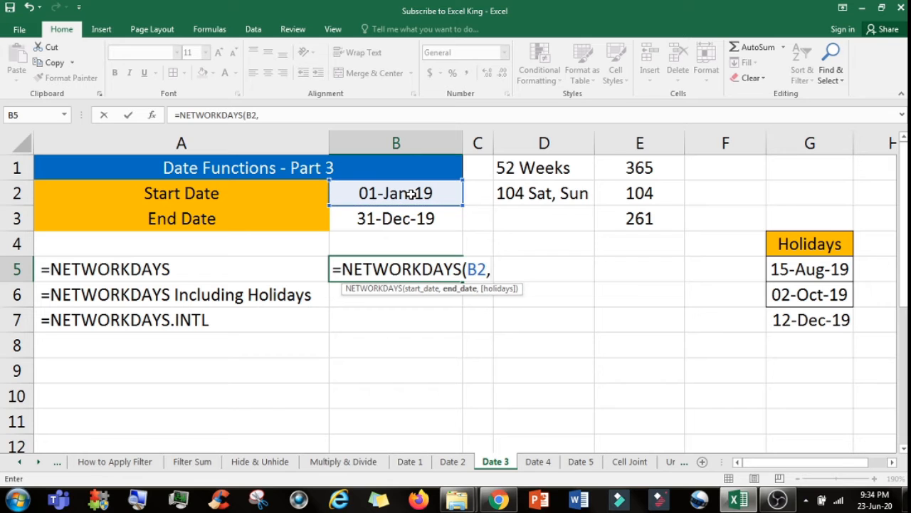
click(375, 219)
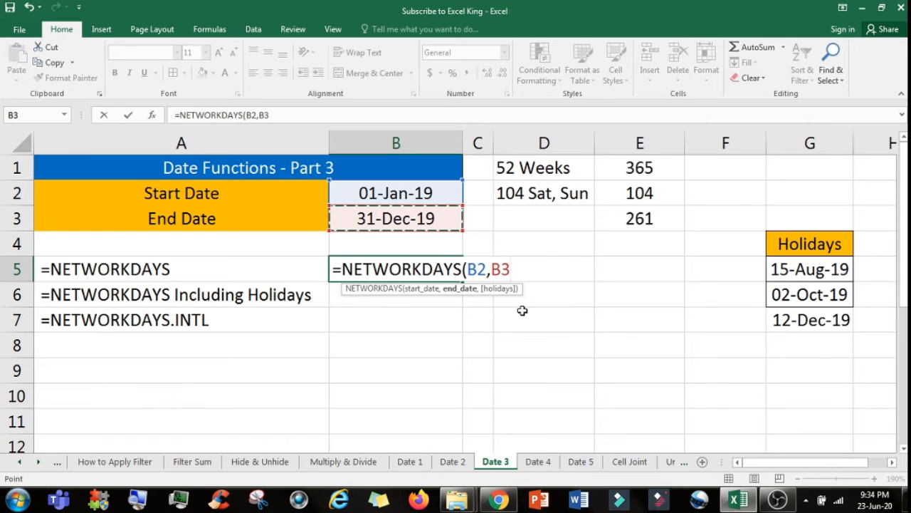
key(Return)
text(\)
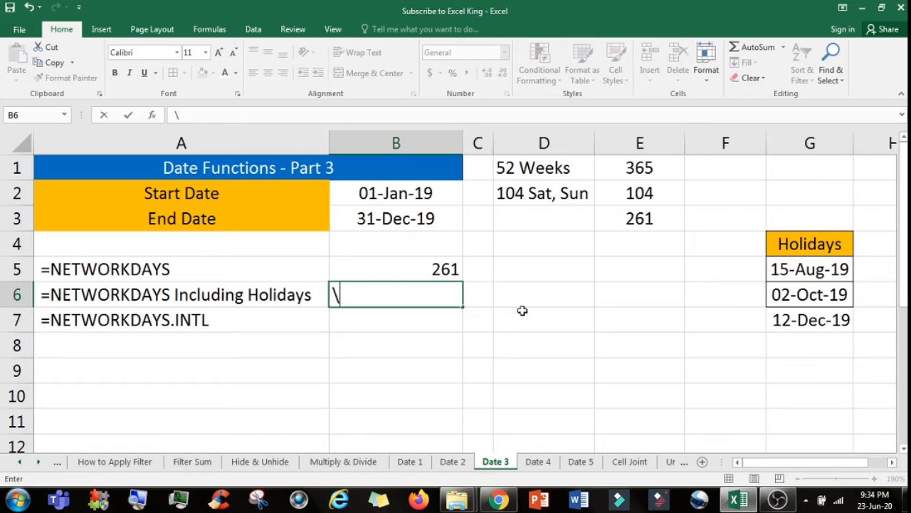
key(Escape)
Step: Compare the NETWORKDAYS result in B5 with the manual working-days calculation in E3
click(419, 266)
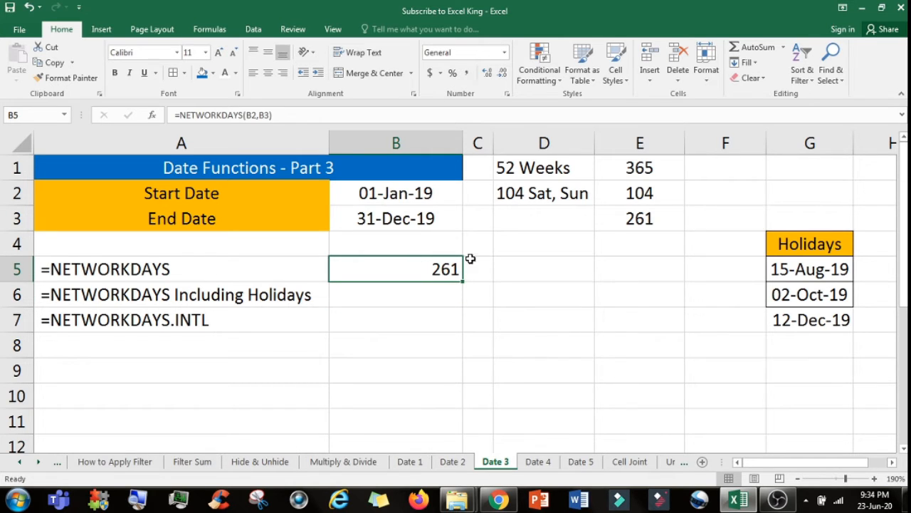
click(650, 224)
click(387, 274)
Step: Examine the NETWORKDAYS Including Holidays row, the holiday dates in G5:G7 and the empty cells G8:G11 below them
click(137, 299)
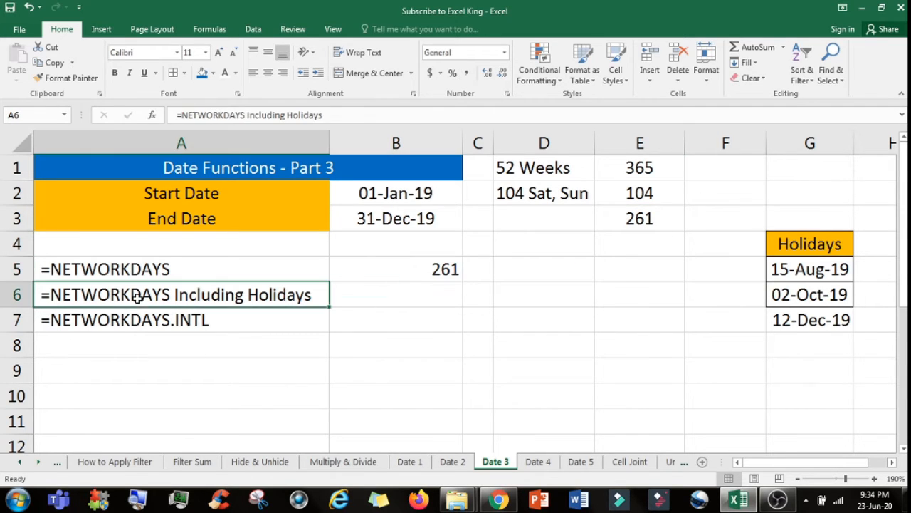
click(387, 299)
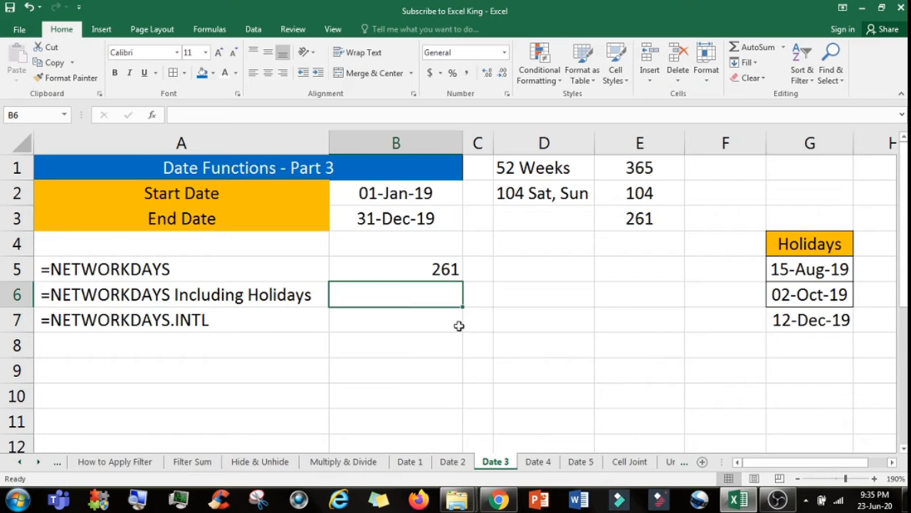
click(801, 272)
click(810, 297)
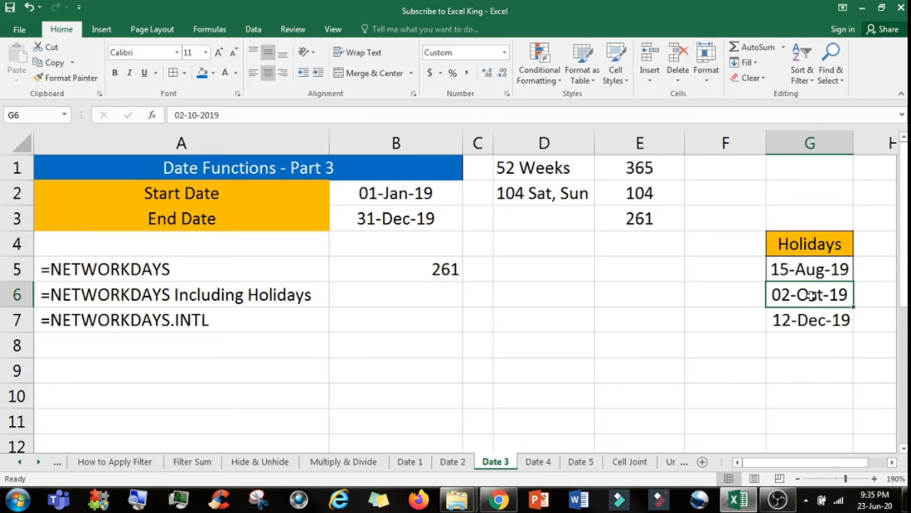
click(834, 325)
click(828, 345)
drag(828, 344, 826, 399)
drag(813, 345, 814, 416)
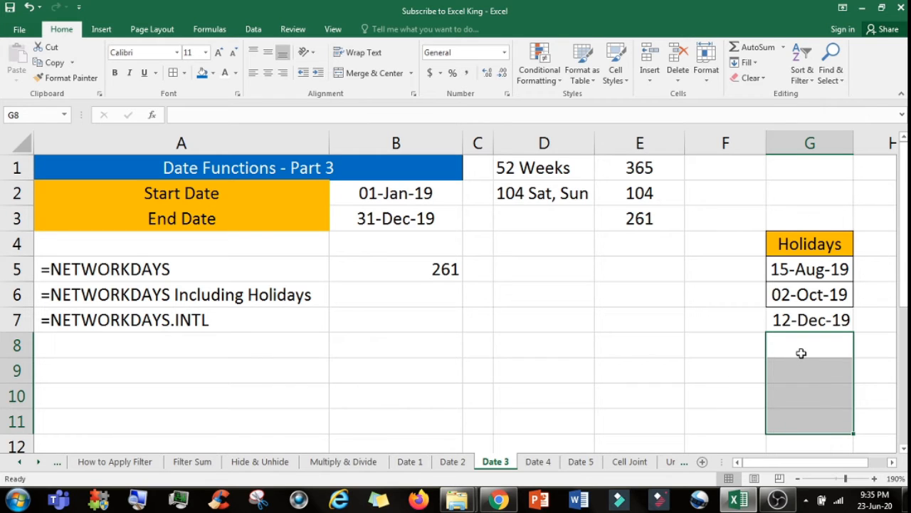
click(442, 294)
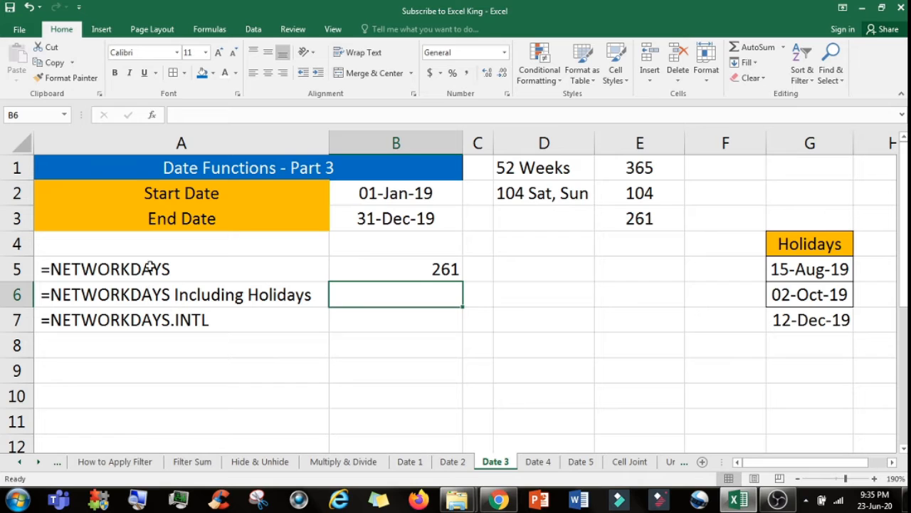
click(285, 295)
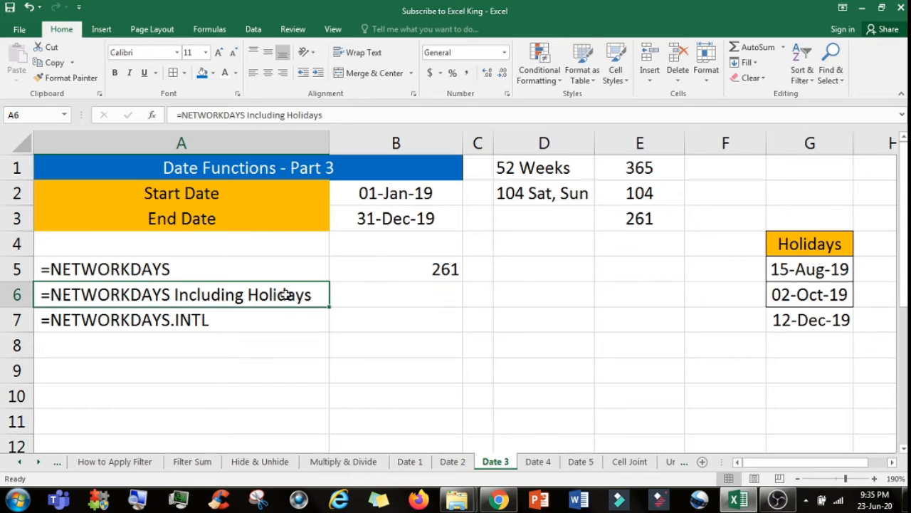
Step: Enter the formula =NETWORKDAYS(B2,B3,G5:G7) in cell B6 to exclude the listed holidays from the working days
click(384, 295)
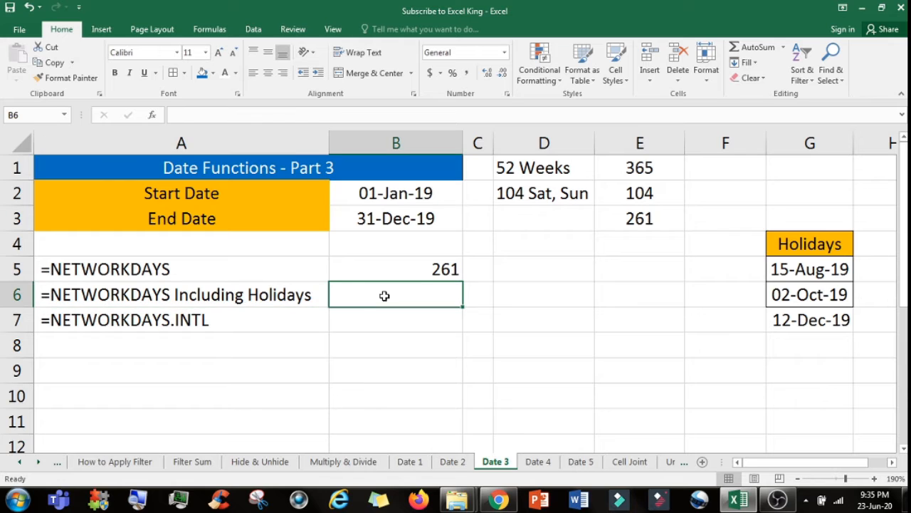
text(=net)
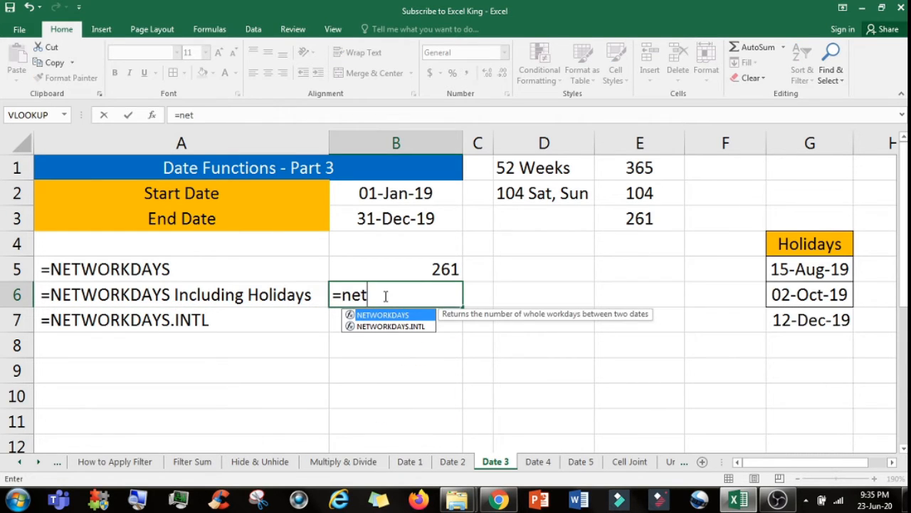
key(Tab)
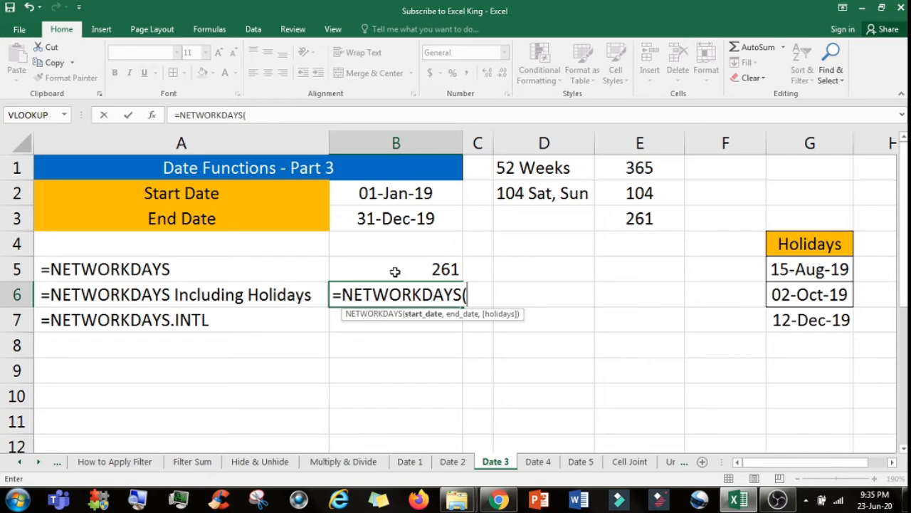
click(390, 193)
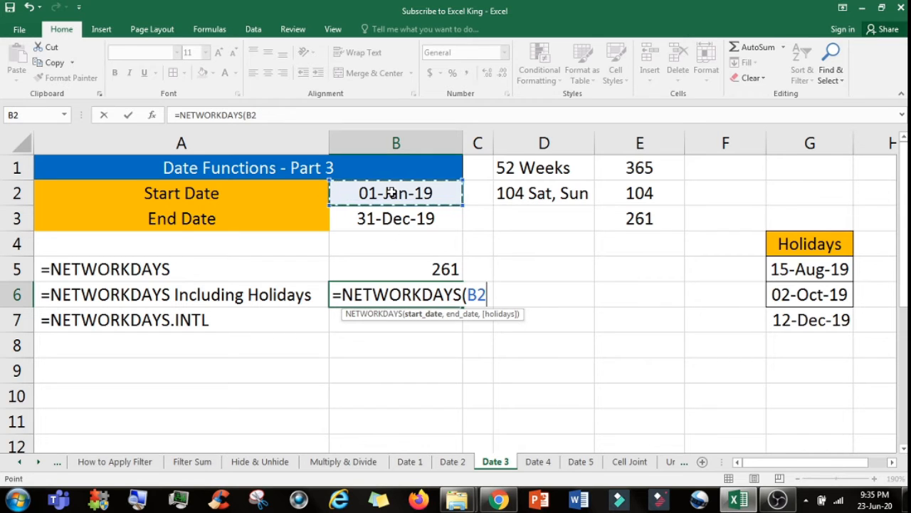
text(,)
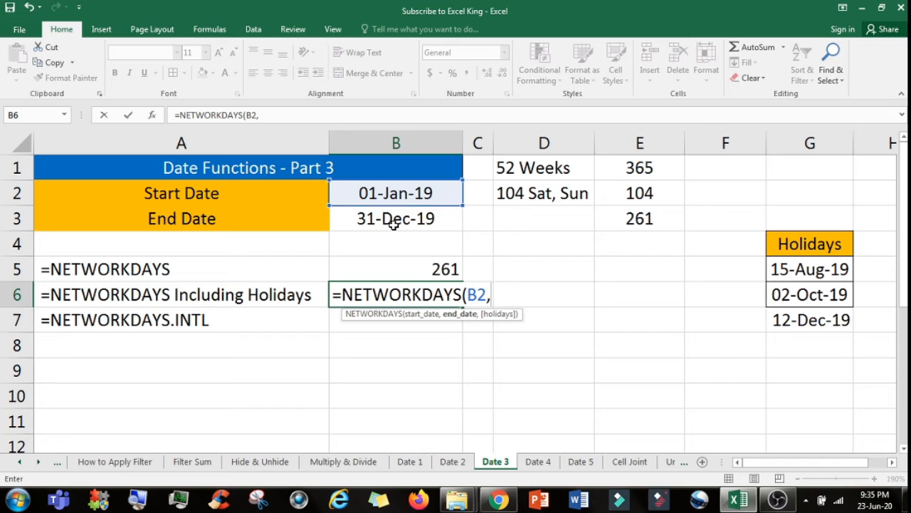
click(394, 220)
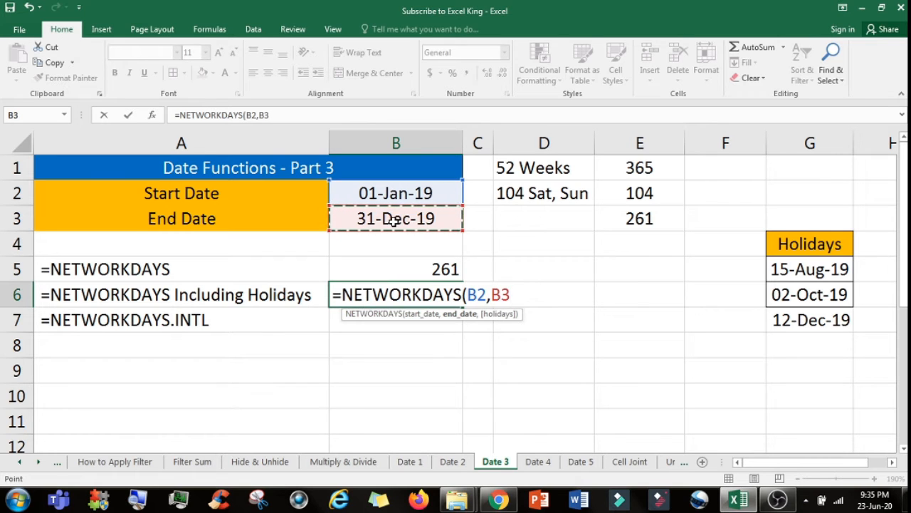
text(,)
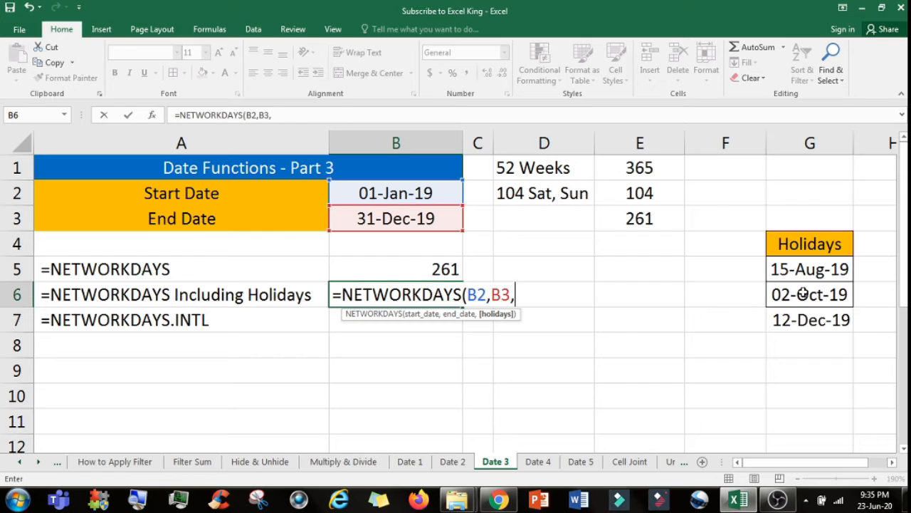
drag(801, 269, 810, 320)
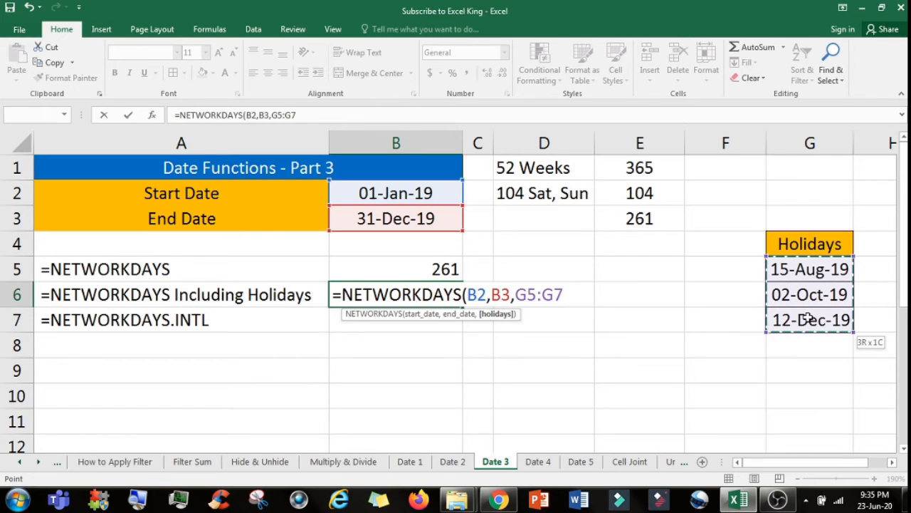
key(Return)
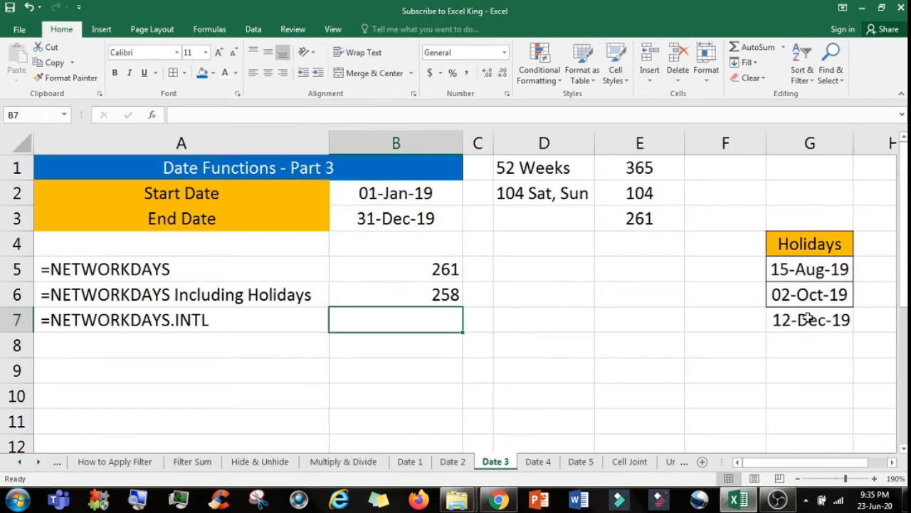
click(449, 300)
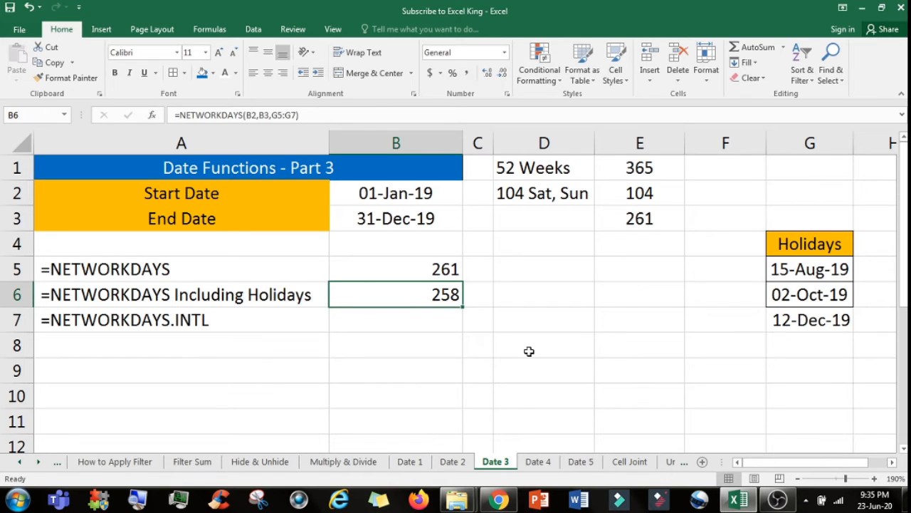
Step: Look up December 2019 in the system calendar to check which dates fall on a weekend
click(879, 502)
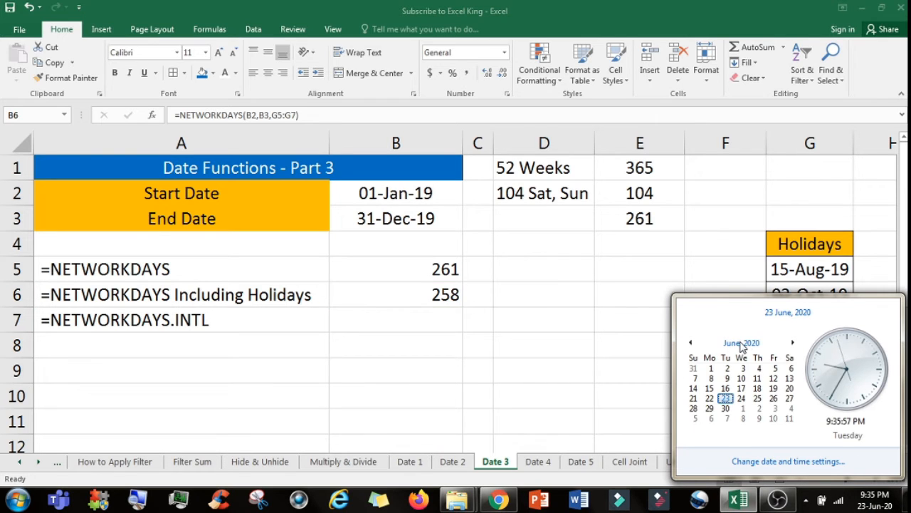
click(739, 343)
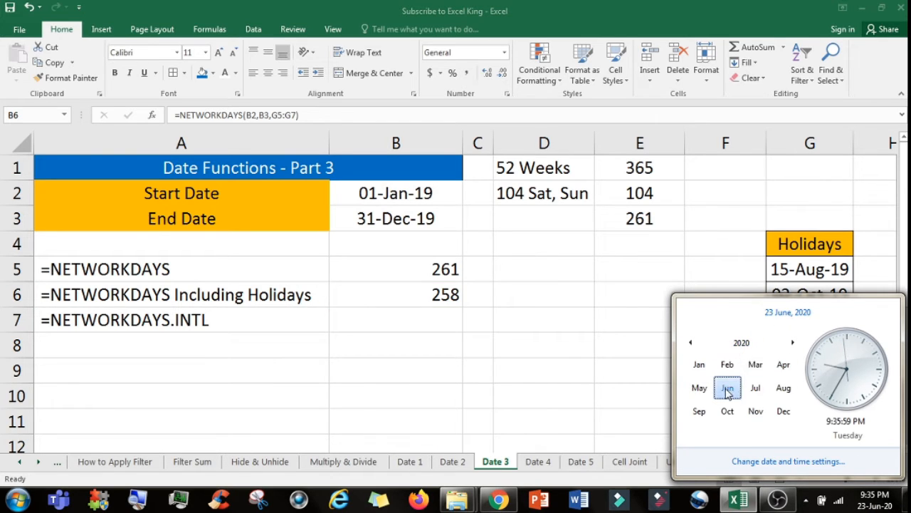
click(690, 343)
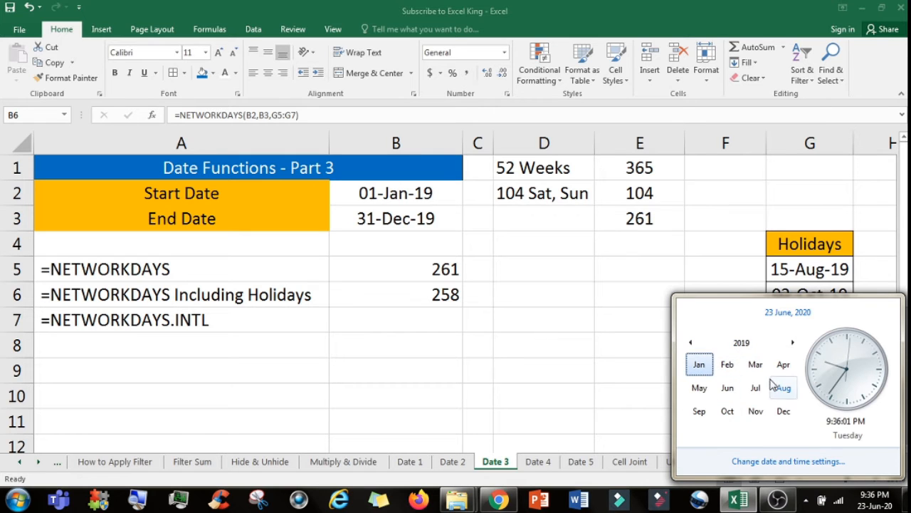
click(741, 345)
click(757, 410)
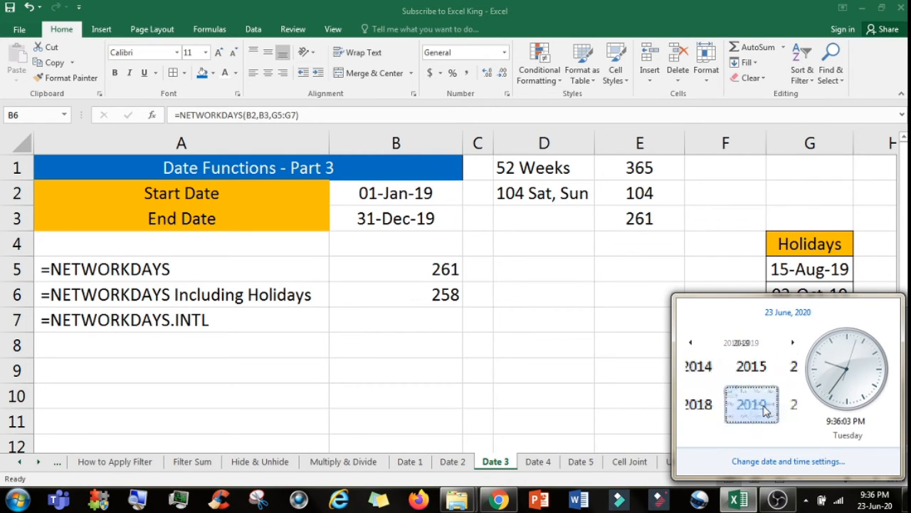
click(783, 411)
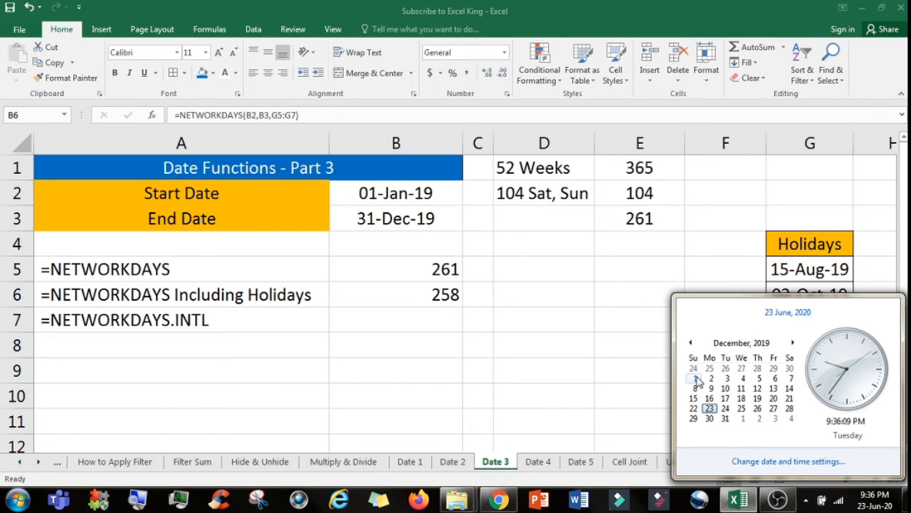
click(634, 351)
Step: Add the weekend date 01-Dec-19 to the Holidays list in cell G8
click(801, 343)
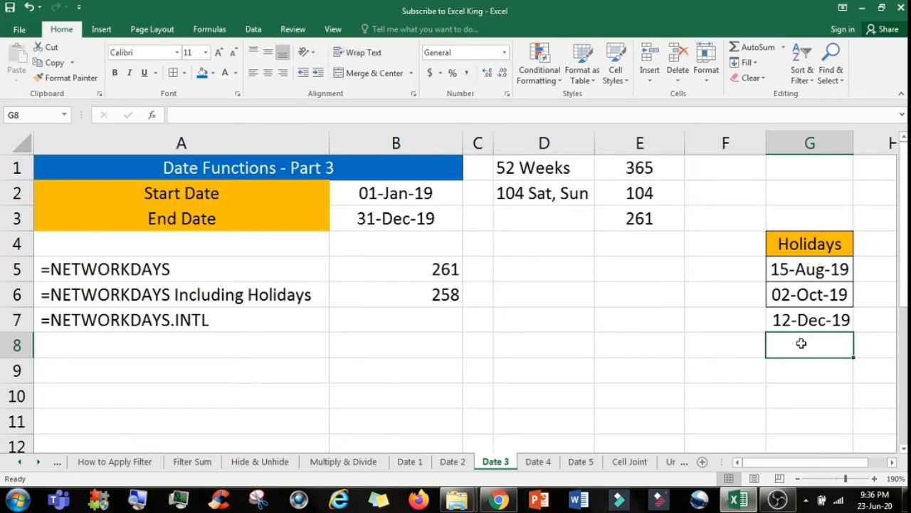
text(1dec2)
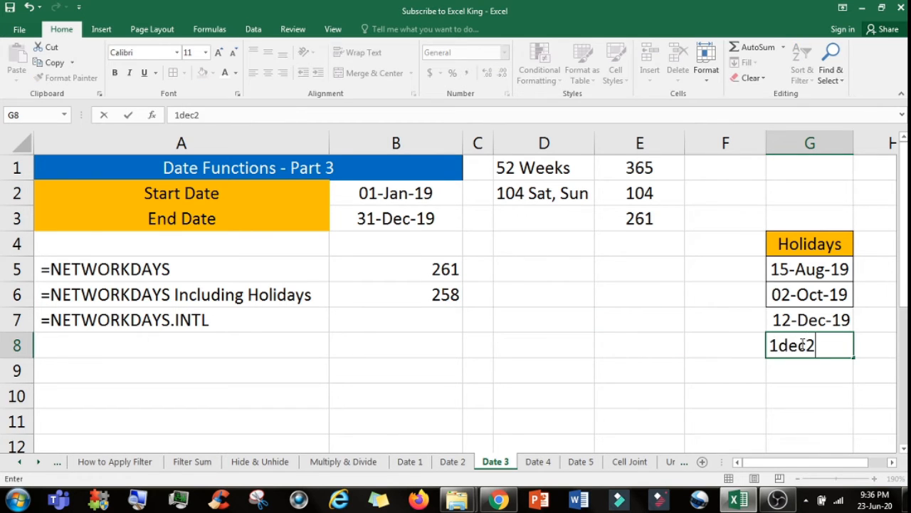
text(019)
key(Return)
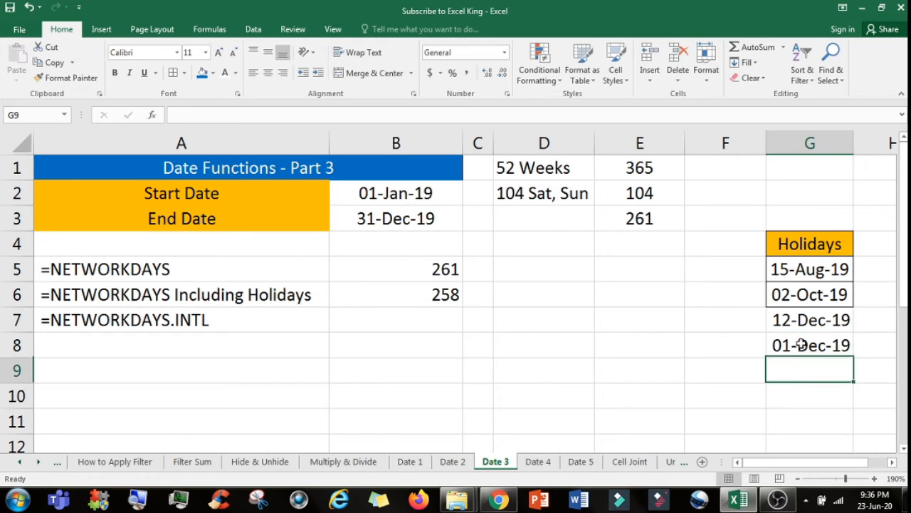
click(802, 344)
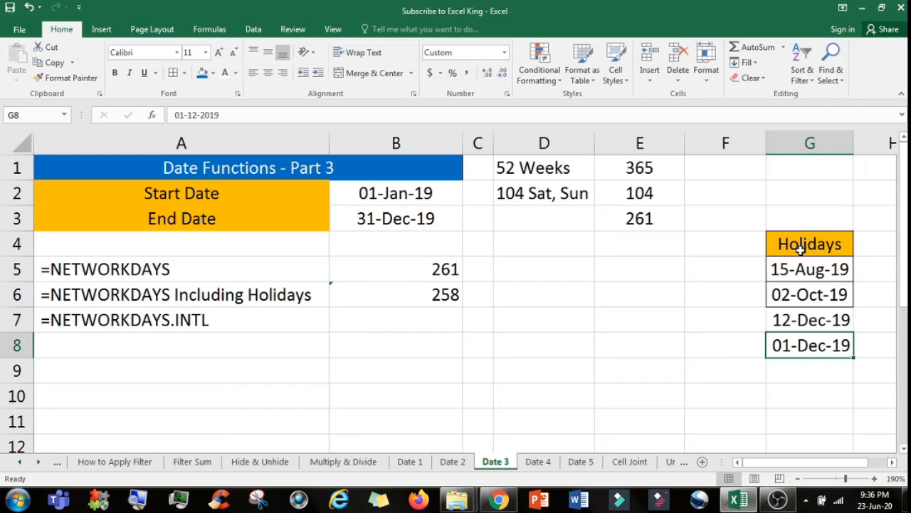
click(808, 242)
click(801, 344)
Step: Replace the formula in cell B6 with =NETWORKDAYS(B2,B3,G5:G8) to cover the extended holiday list
click(118, 290)
click(435, 297)
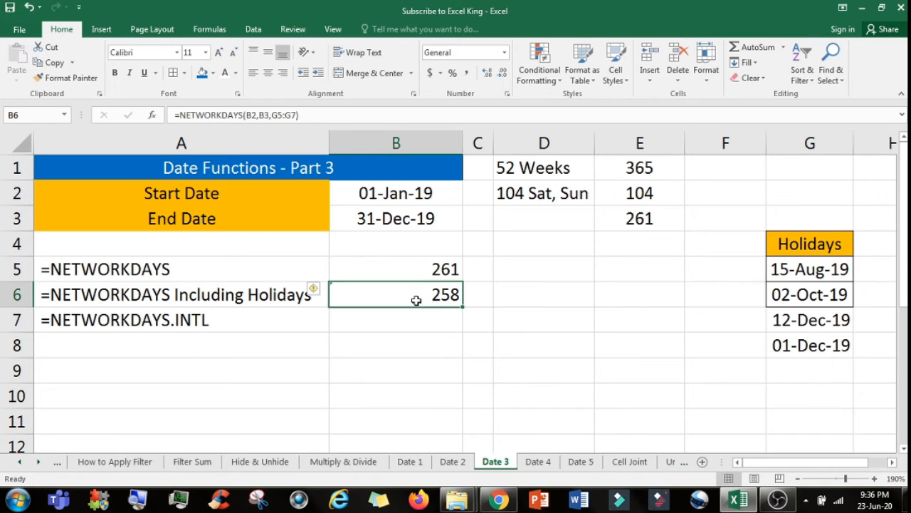
text(=)
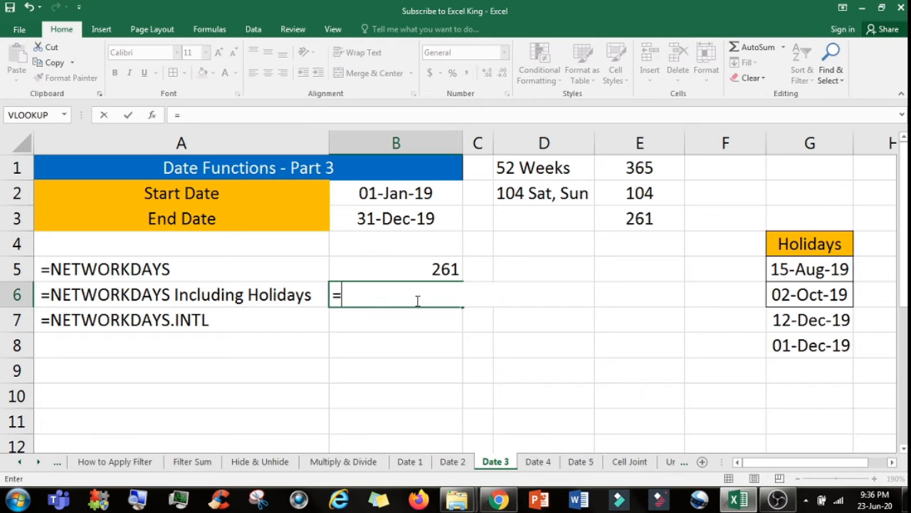
text(net)
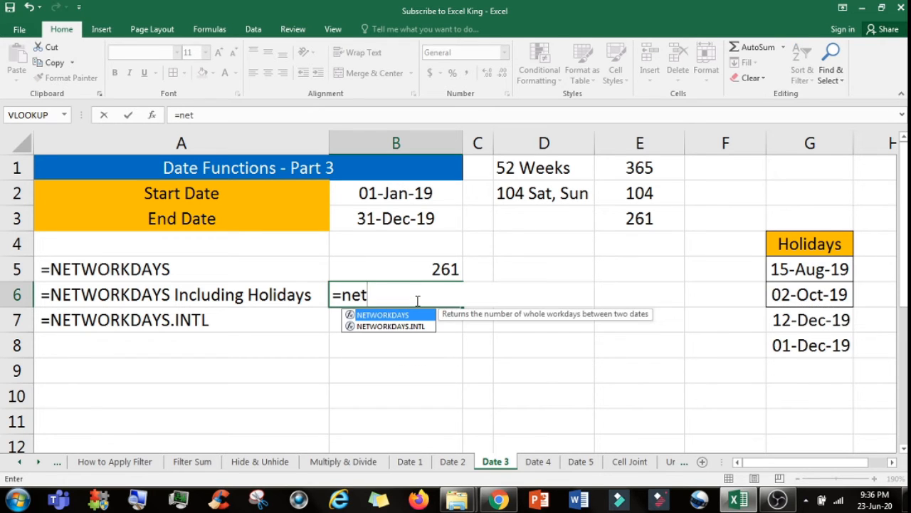
key(Tab)
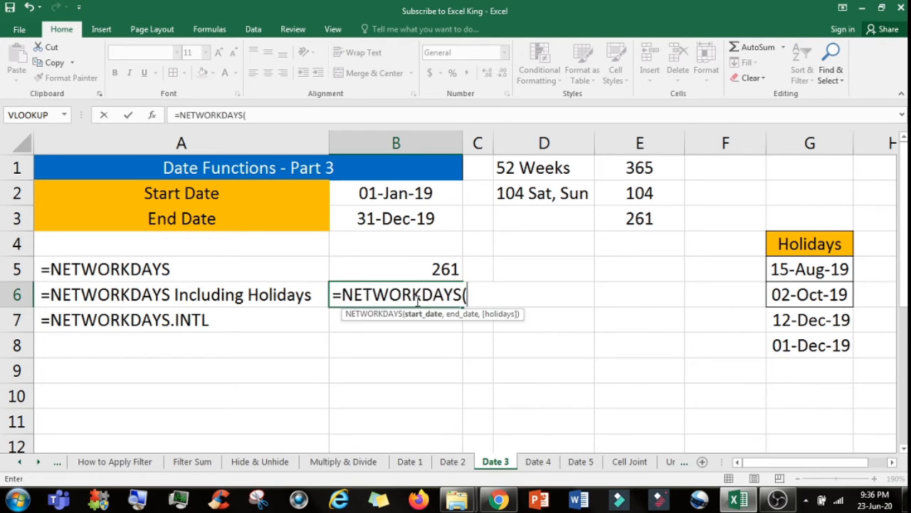
click(404, 188)
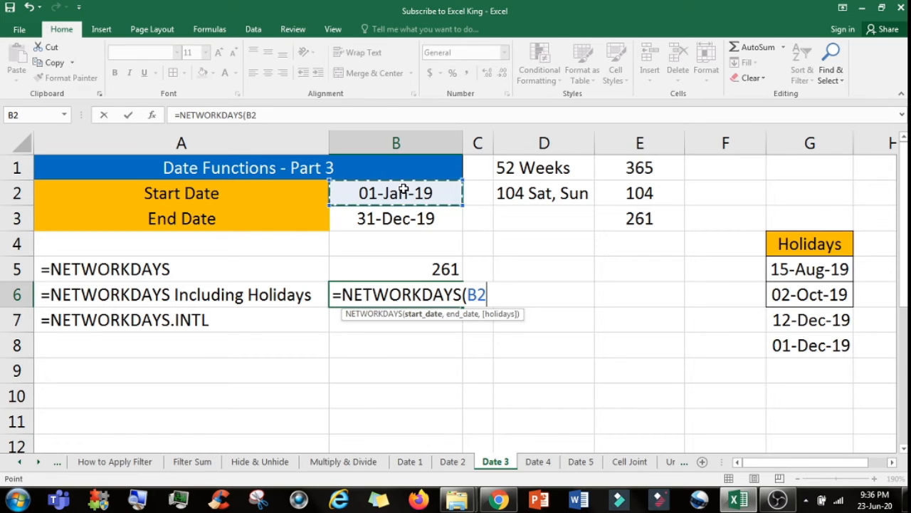
text(,)
click(404, 218)
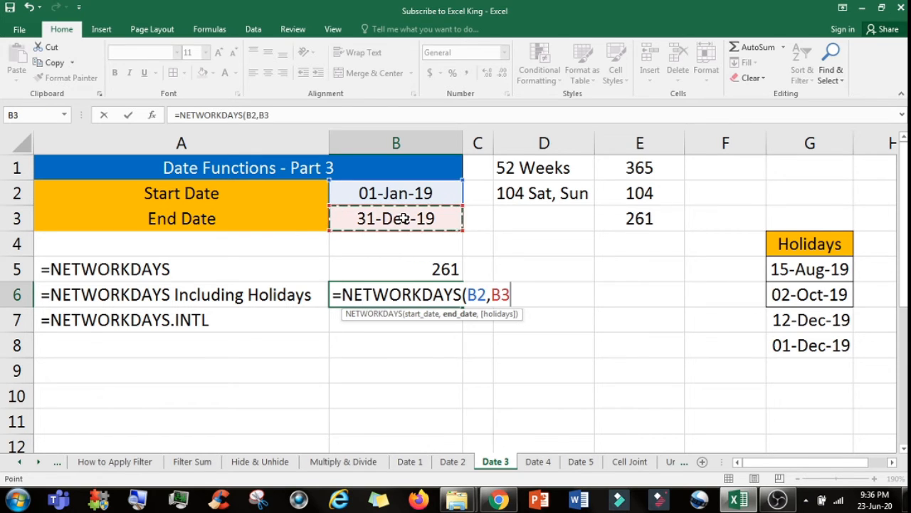
text(,)
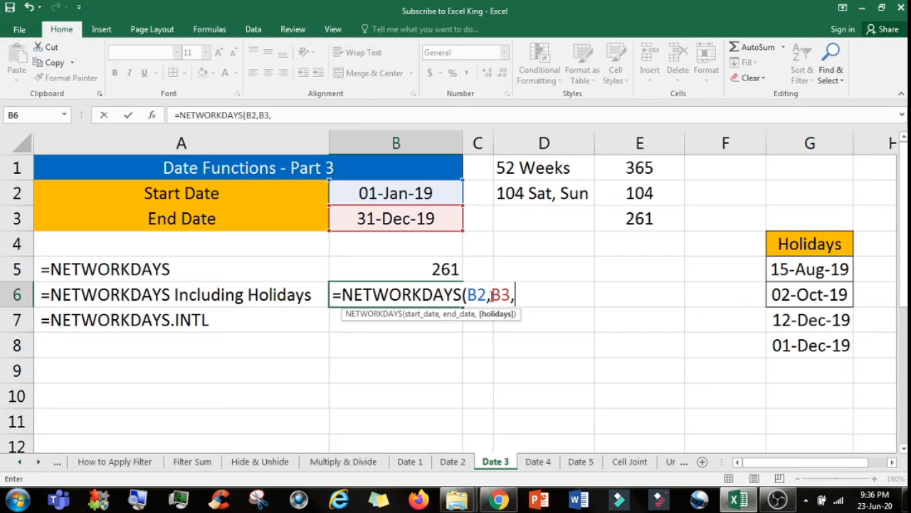
drag(822, 270, 826, 347)
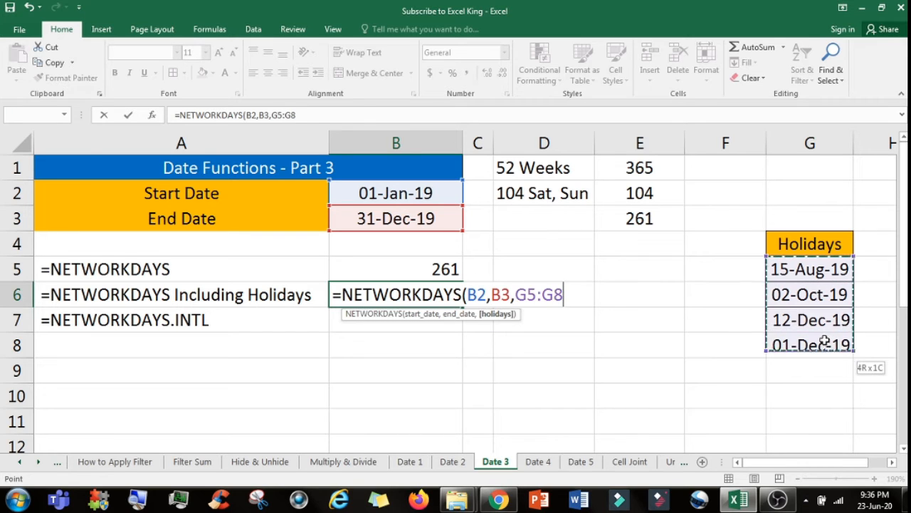
key(Return)
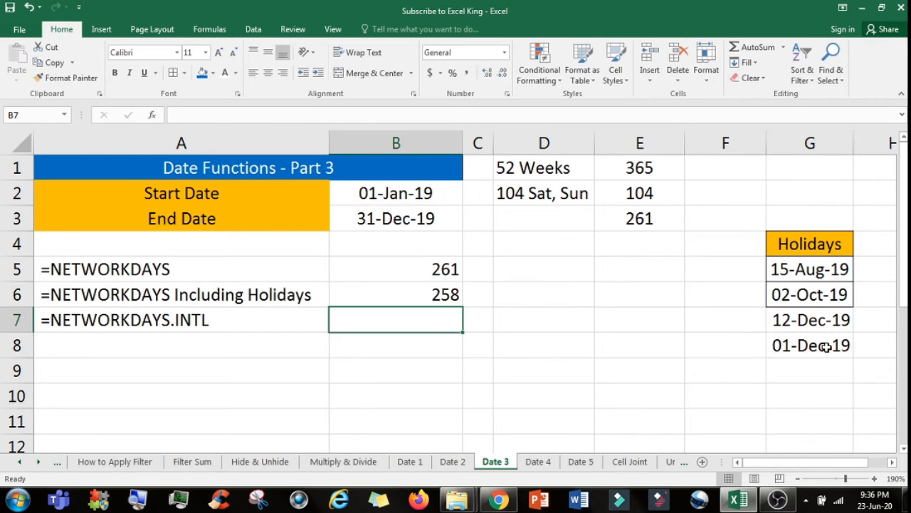
Step: Enter a formula in cell D6 that subtracts the holiday-adjusted result in B6 from the NETWORKDAYS result in B5
click(452, 295)
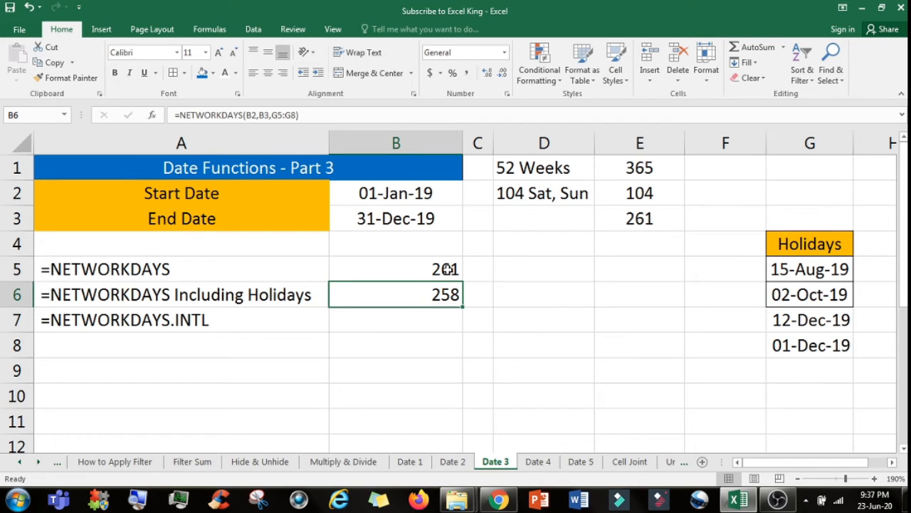
click(448, 269)
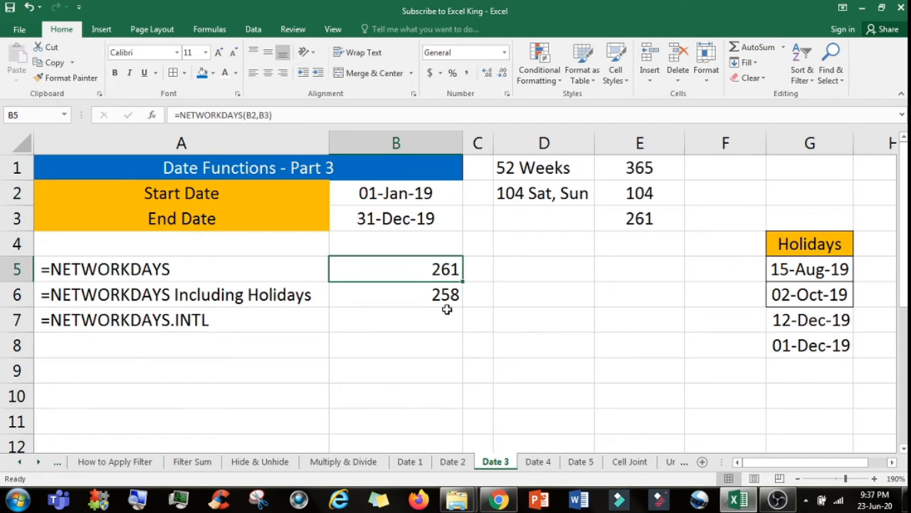
click(532, 289)
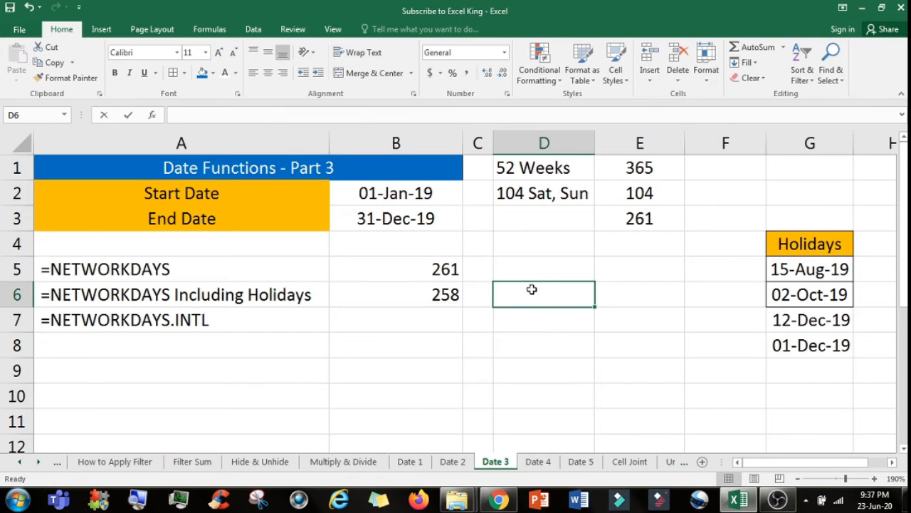
text(=)
key(Left)
key(Left)
key(Up)
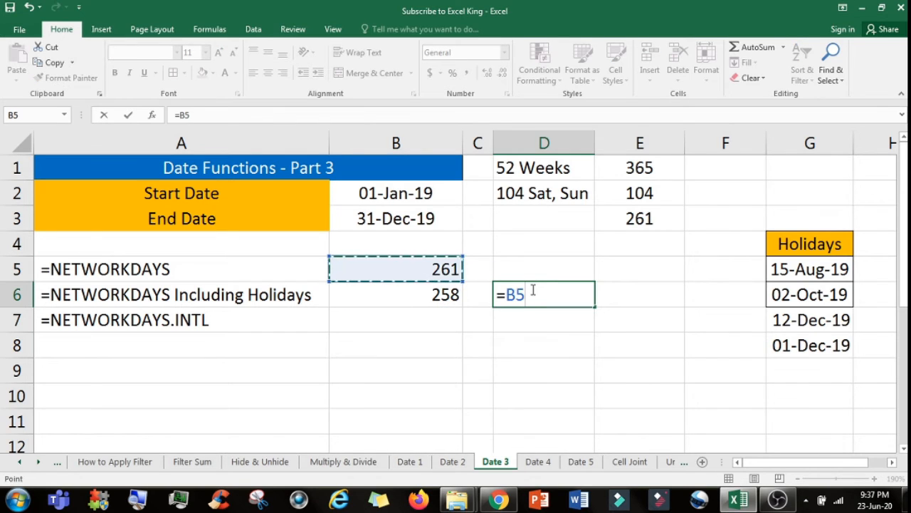
text(-)
key(Left)
key(Return)
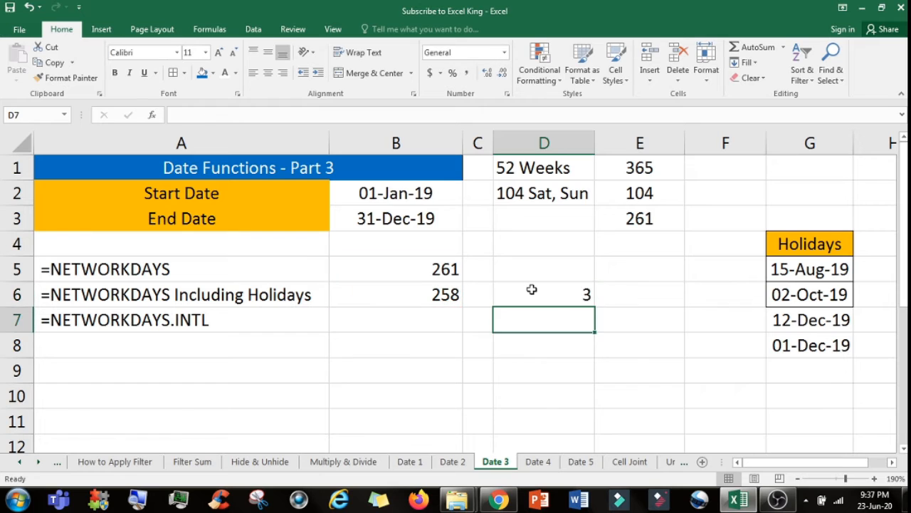
Step: Compare the difference in D6 and the results in B5 and B6 with the holiday dates in G5:G8, including the Sunday holiday
click(531, 289)
drag(814, 268, 818, 350)
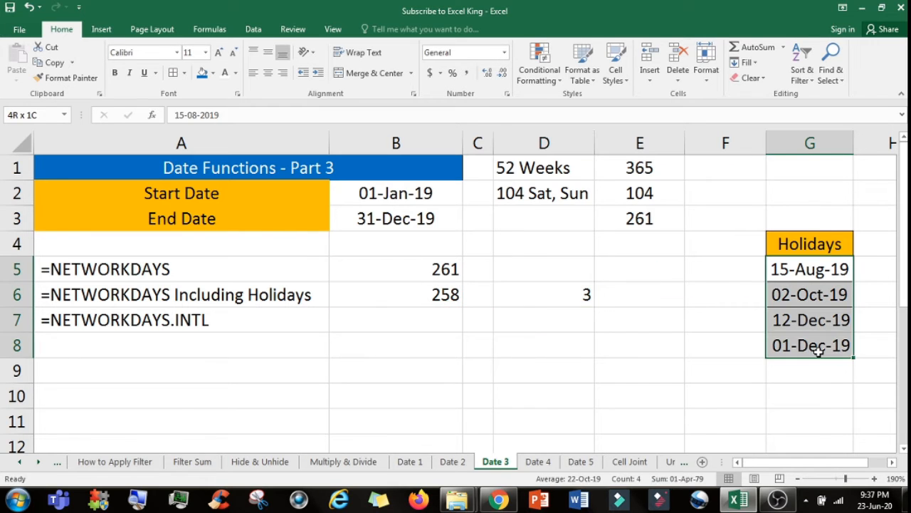
click(769, 346)
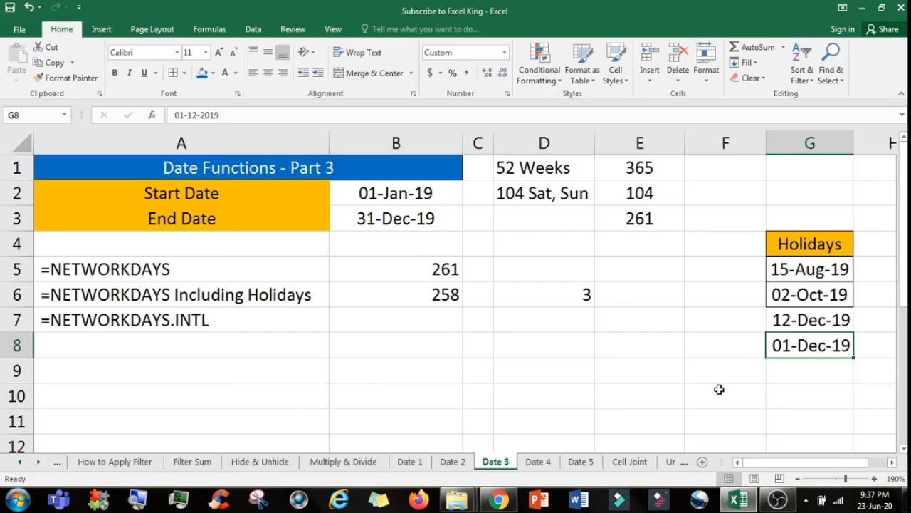
click(449, 276)
click(141, 270)
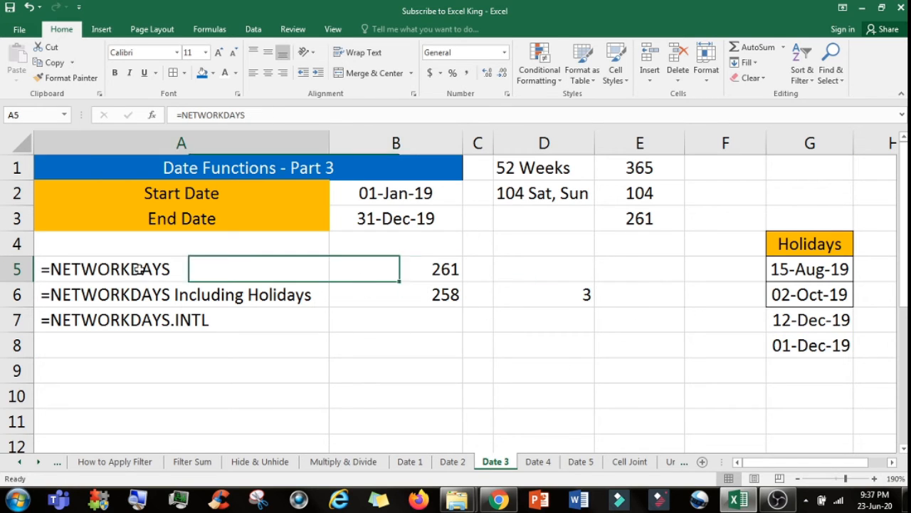
click(386, 275)
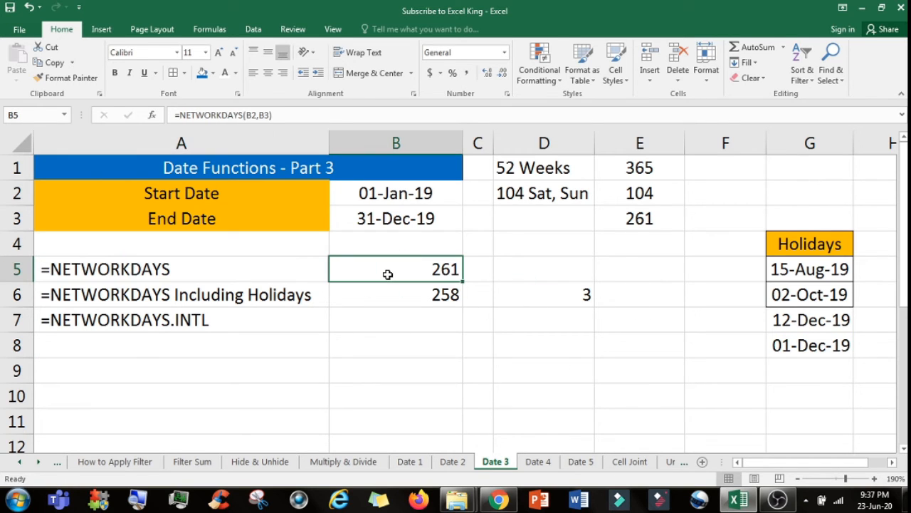
click(826, 345)
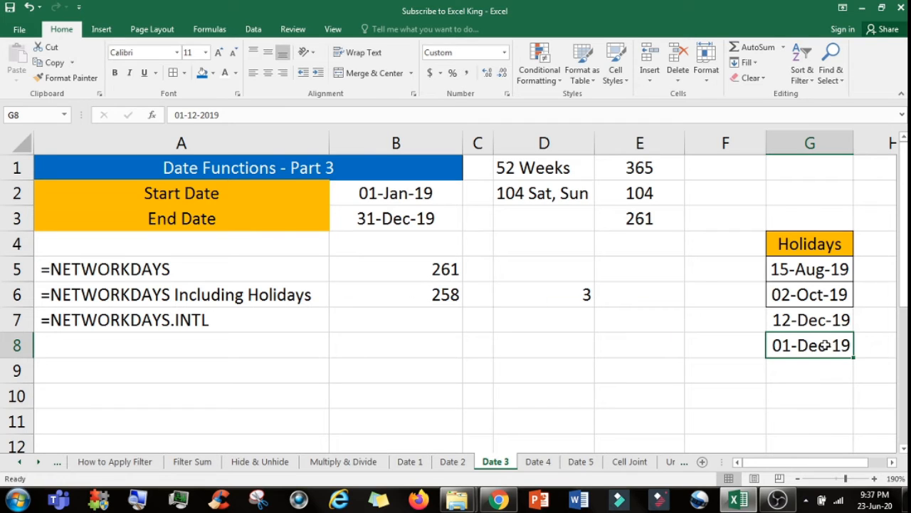
click(454, 293)
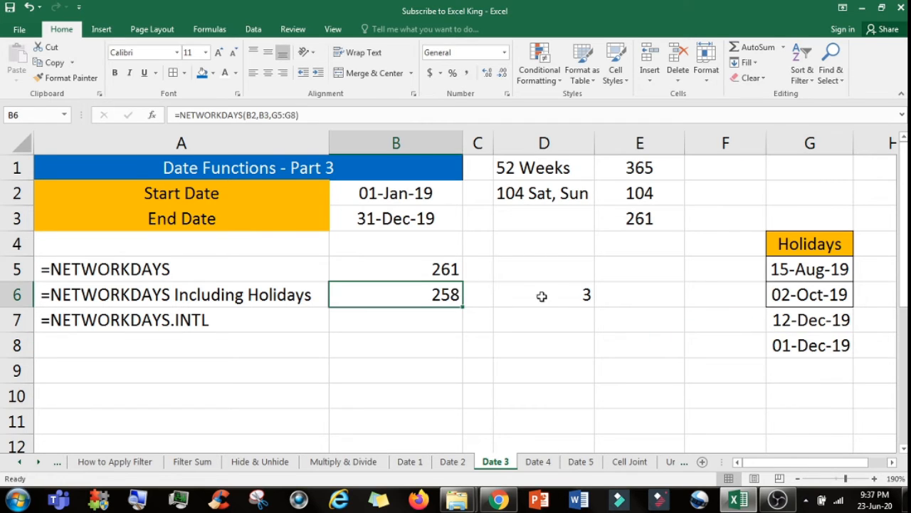
click(584, 295)
drag(807, 274, 814, 320)
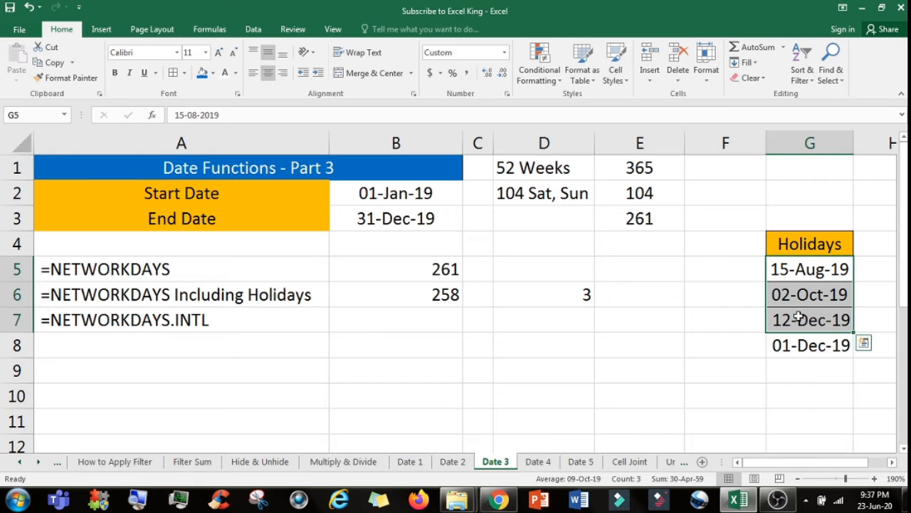
Step: Begin a NETWORKDAYS.INTL formula in cell B7, choosing that function over plain NETWORKDAYS from the suggestions
click(342, 319)
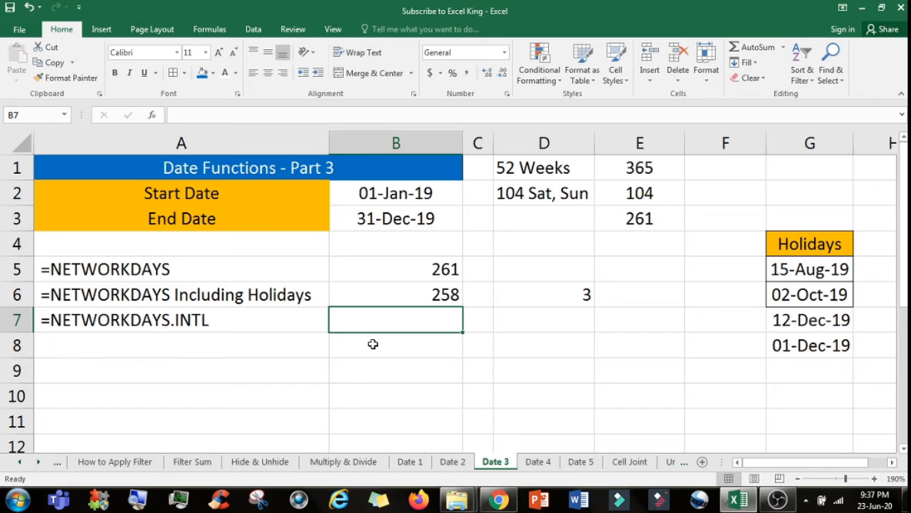
text(=ne)
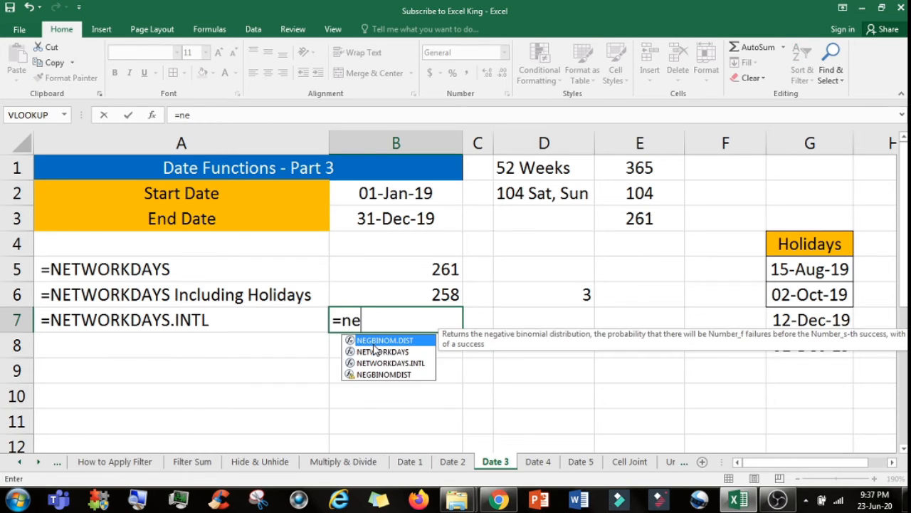
text(t)
click(375, 351)
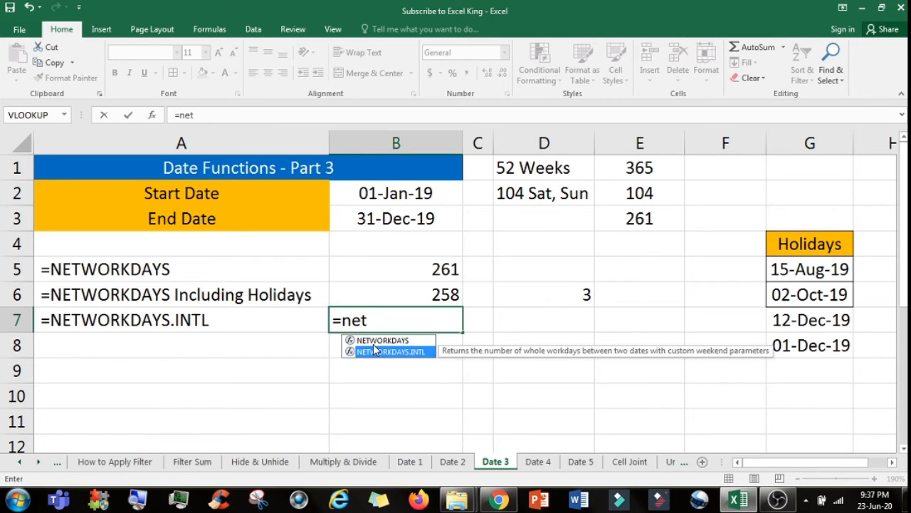
key(Up)
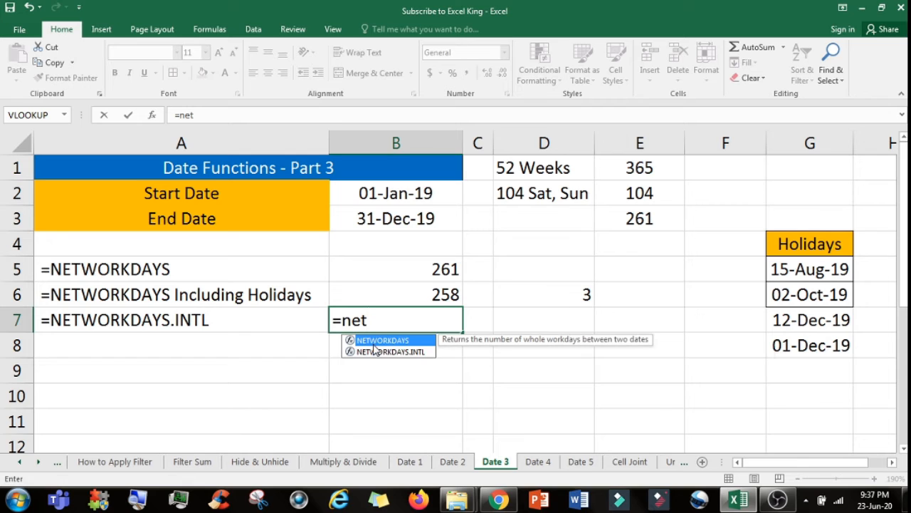
key(Down)
key(Up)
key(Down)
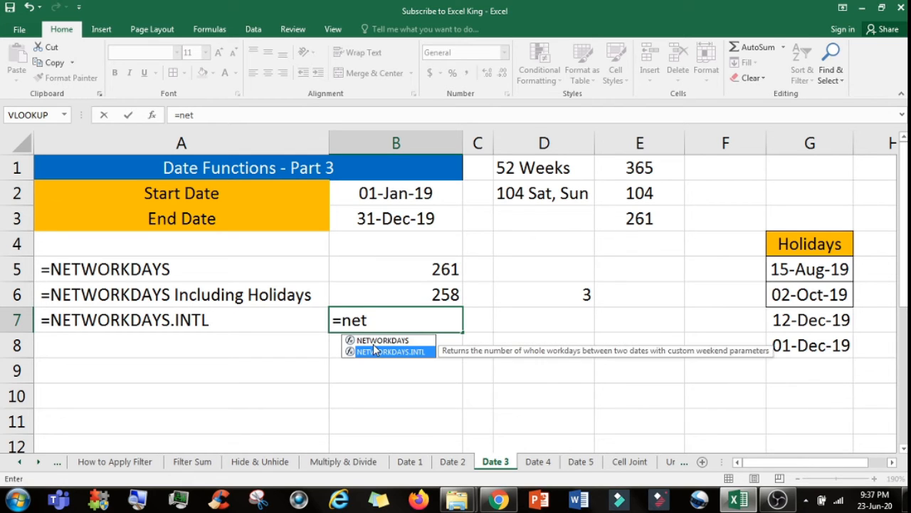
key(Up)
key(Down)
key(Up)
key(Down)
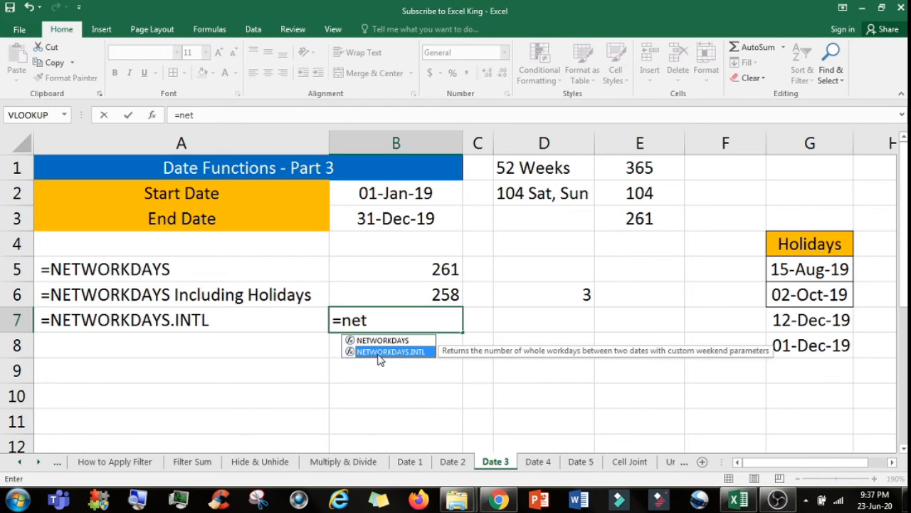
key(Tab)
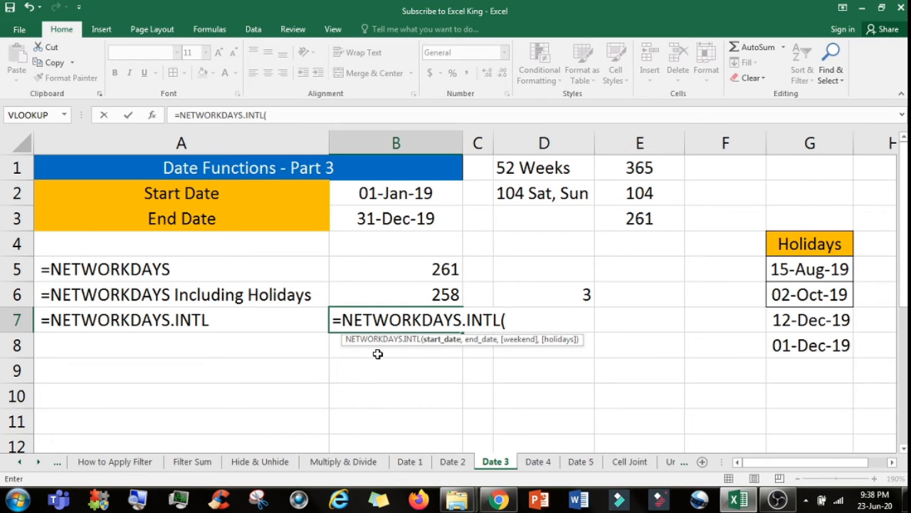
Step: Supply B2 as the start date and B3 as the end date in the NETWORKDAYS.INTL formula
click(391, 198)
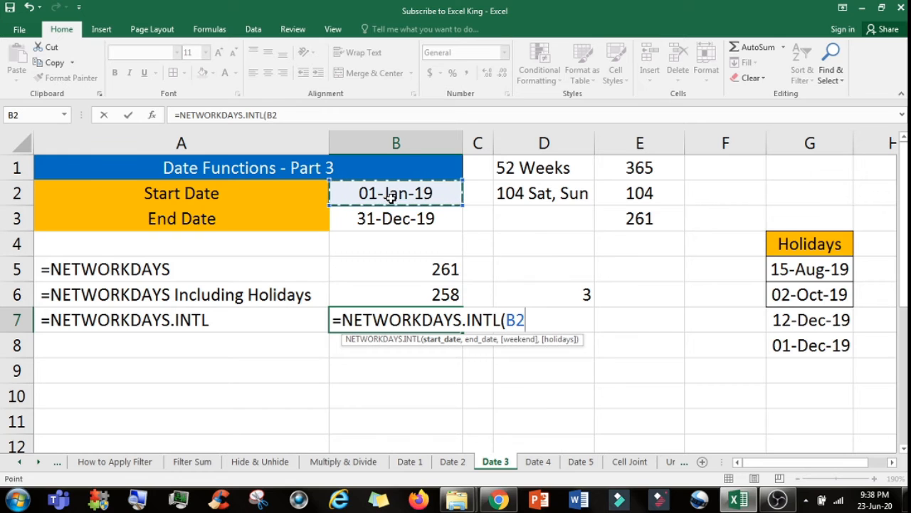
text(,)
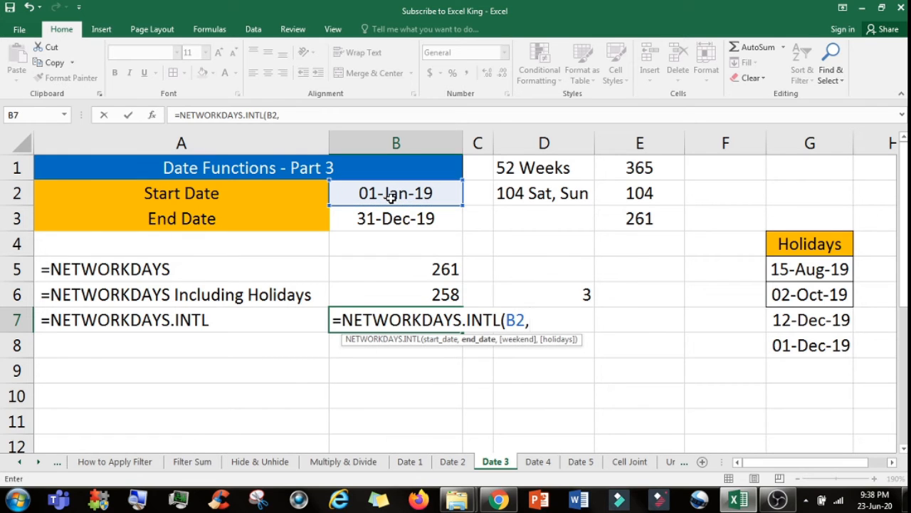
click(410, 221)
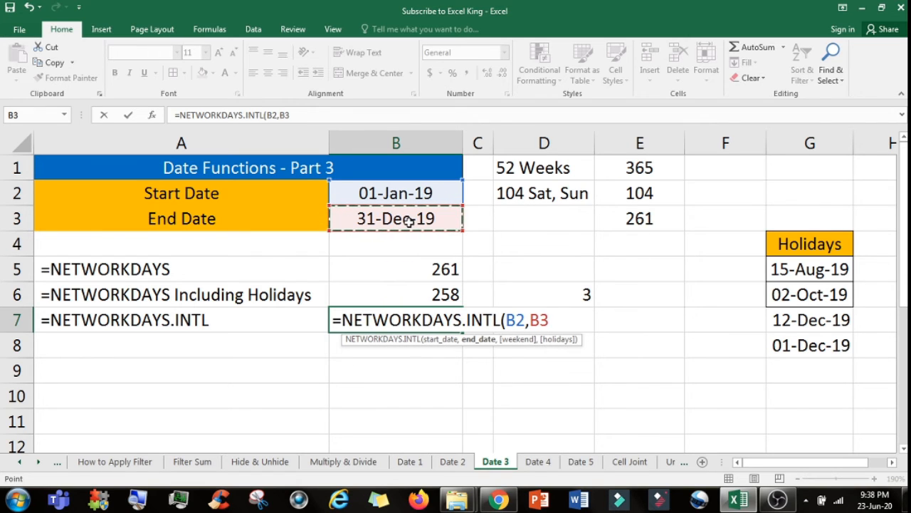
text(,)
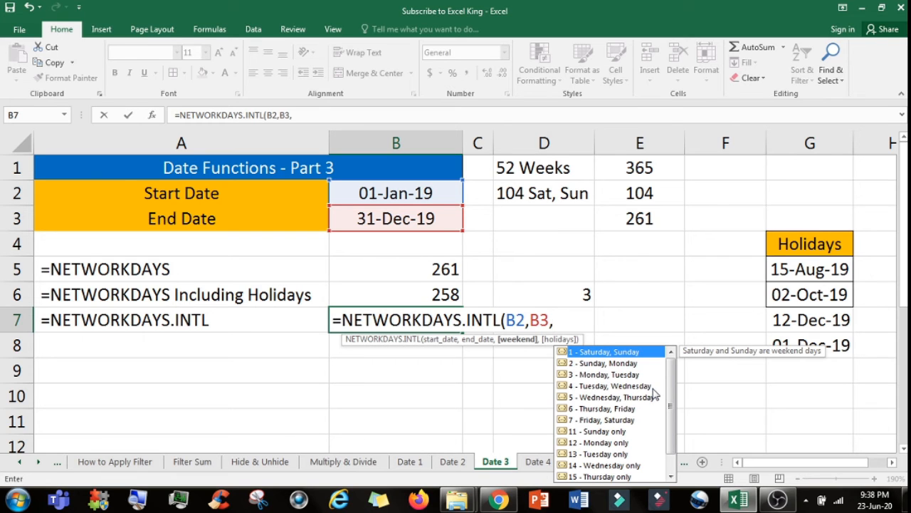
Step: Set the formula's weekend argument to 11, so that Sunday only counts as the weekend
scroll(626, 388, down, 2)
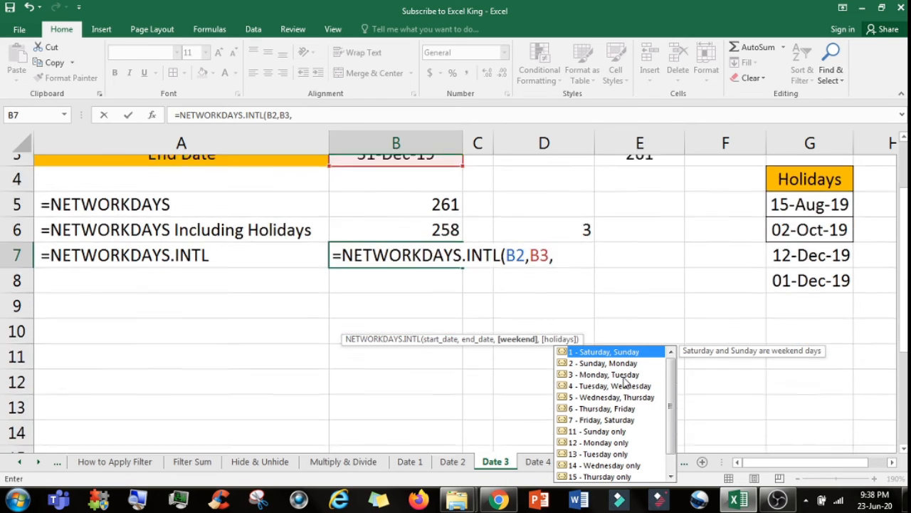
scroll(621, 393, up, 2)
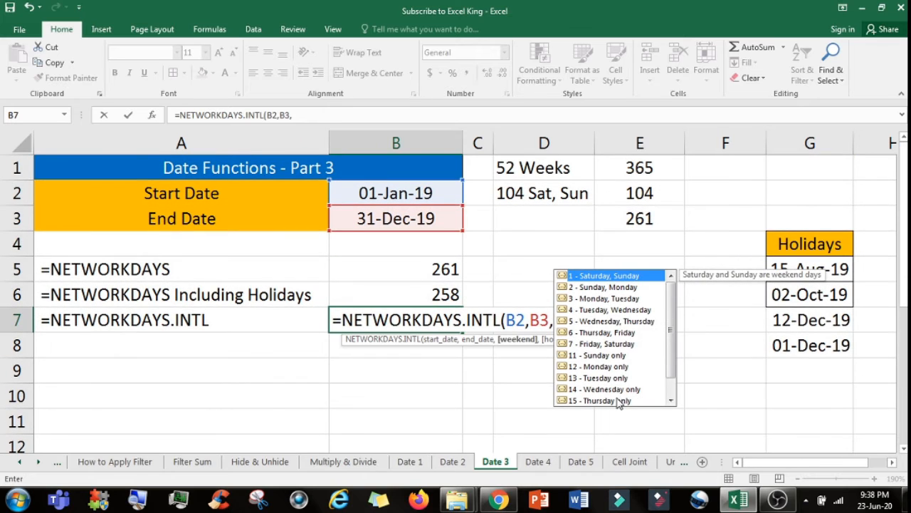
click(580, 358)
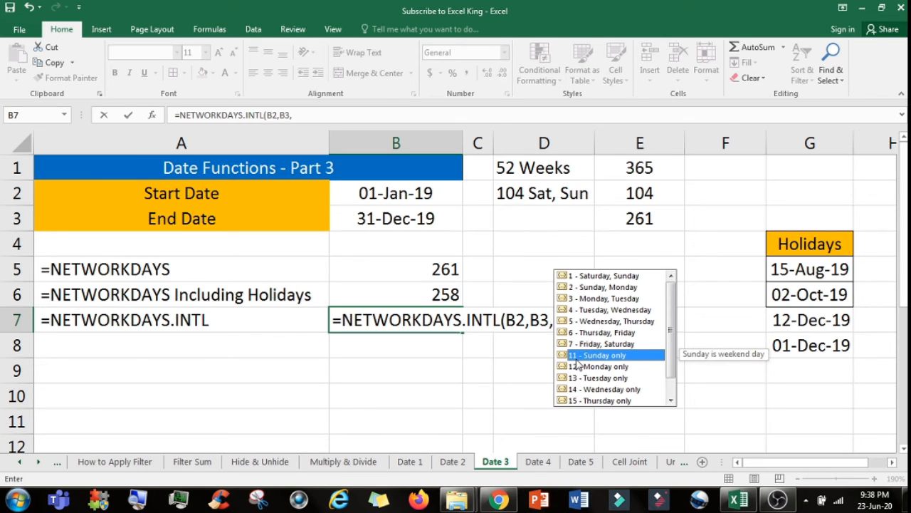
click(553, 322)
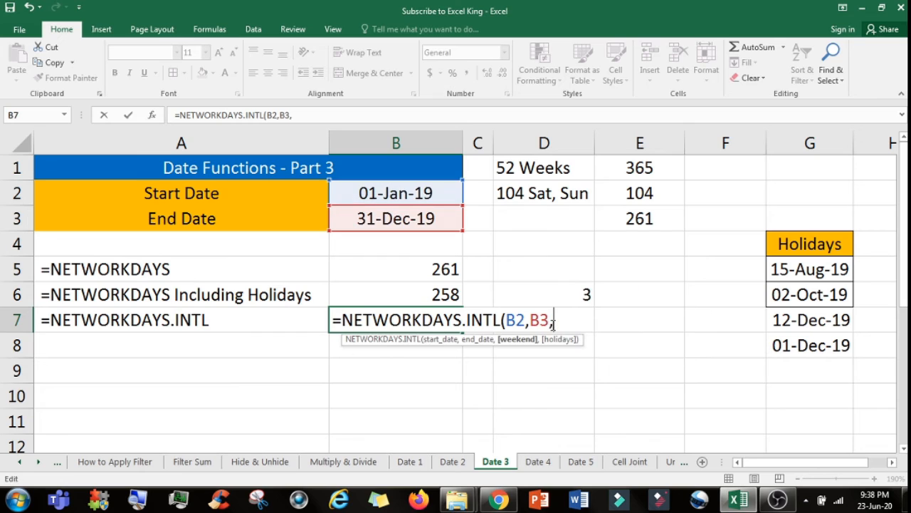
text(11)
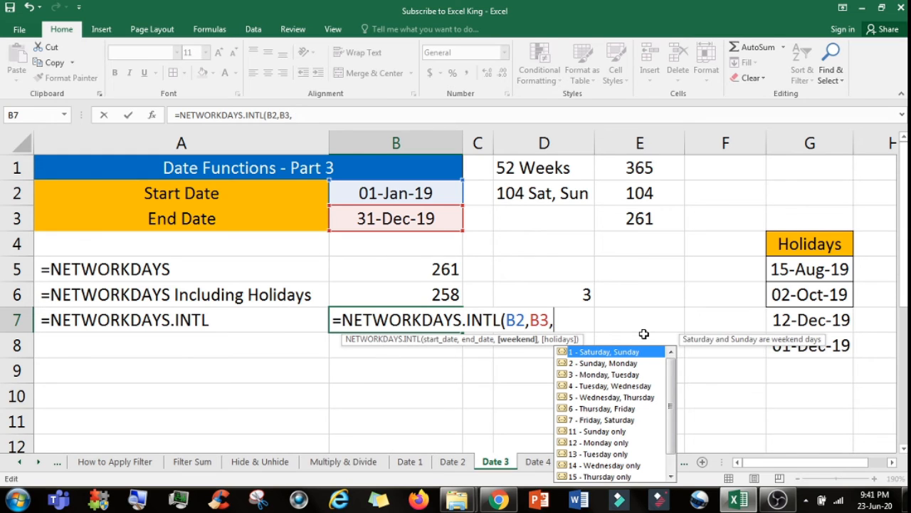
text(11)
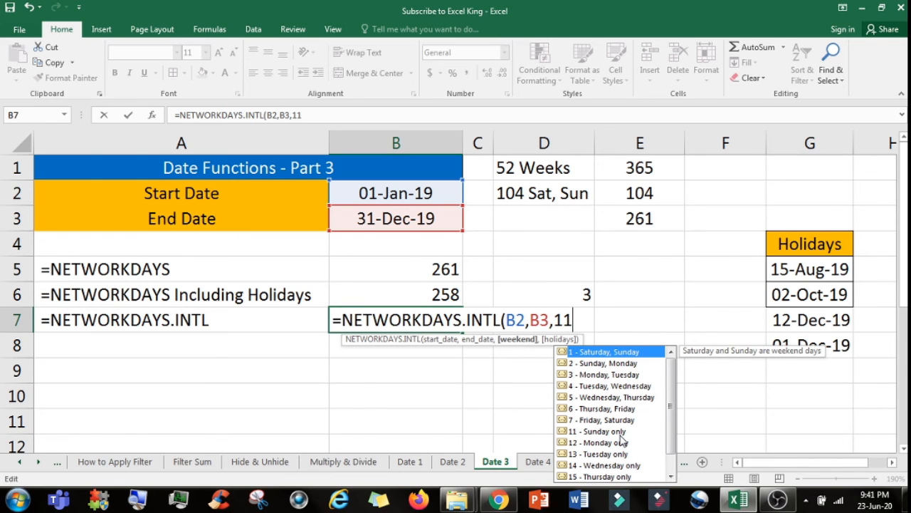
text(,)
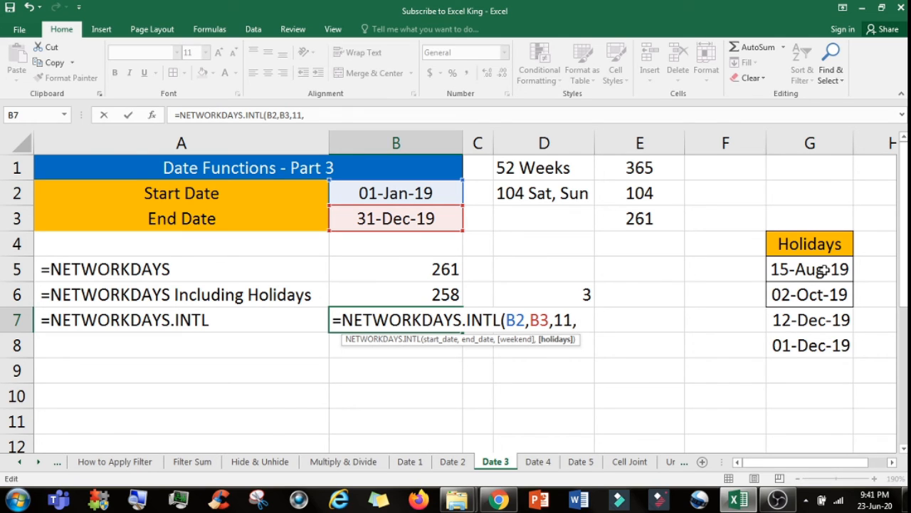
Step: Use G5:G8 as the holidays argument, complete the B7 formula, and compare its result with B6
drag(822, 269, 828, 346)
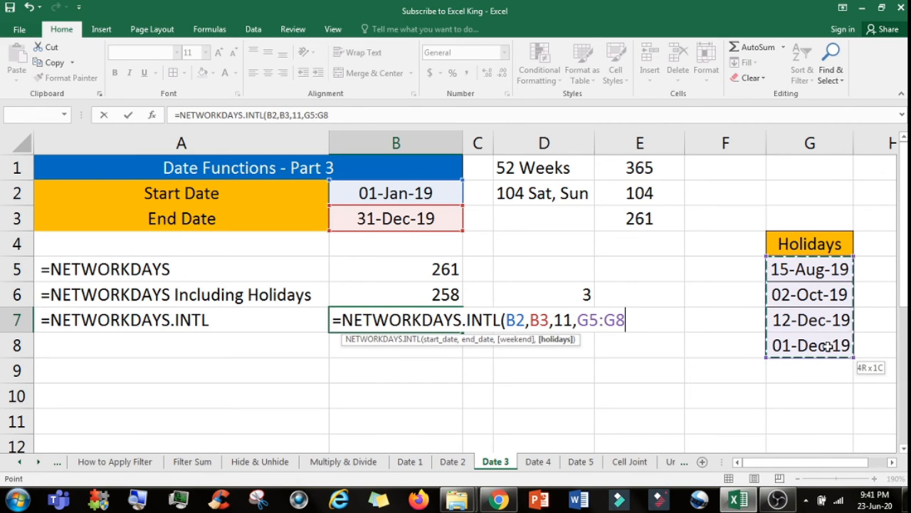
drag(828, 345, 828, 346)
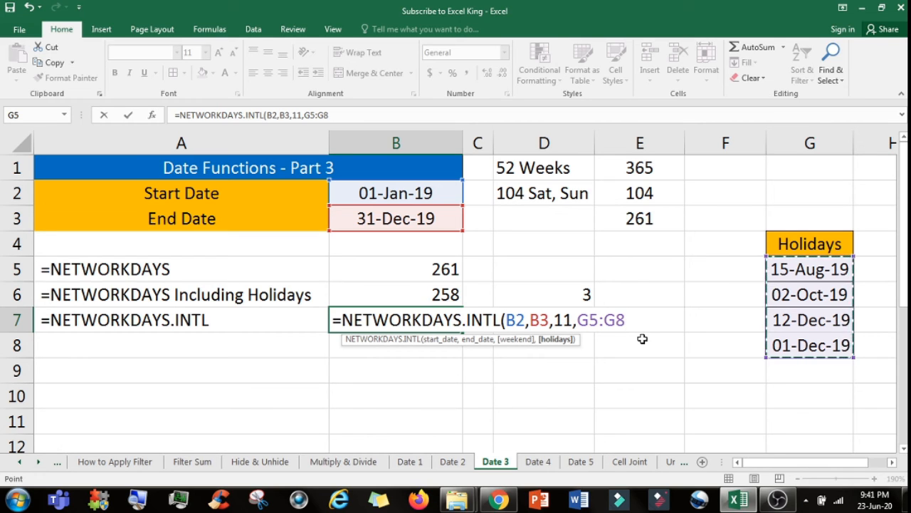
text())
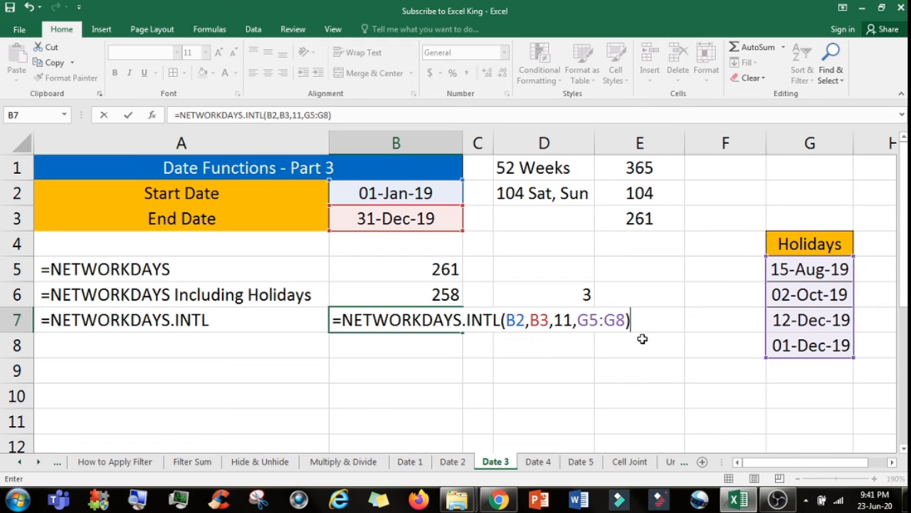
key(Return)
click(433, 303)
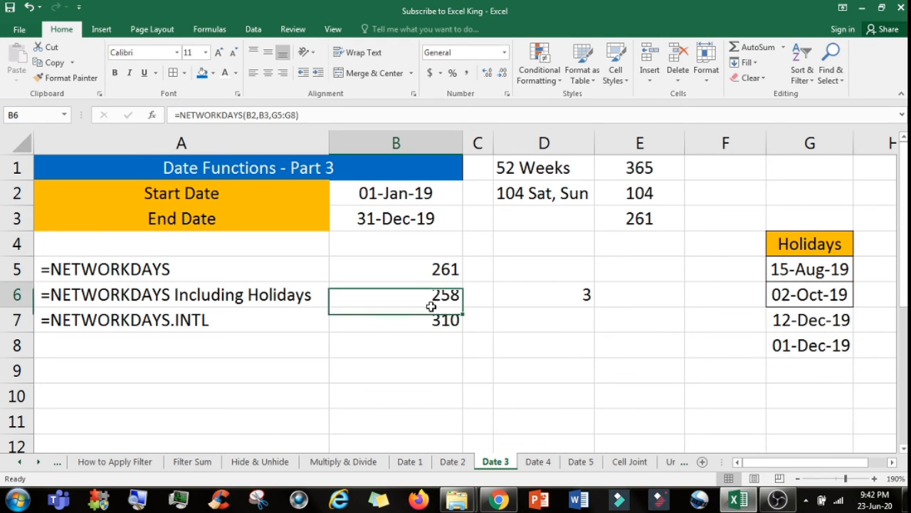
click(437, 321)
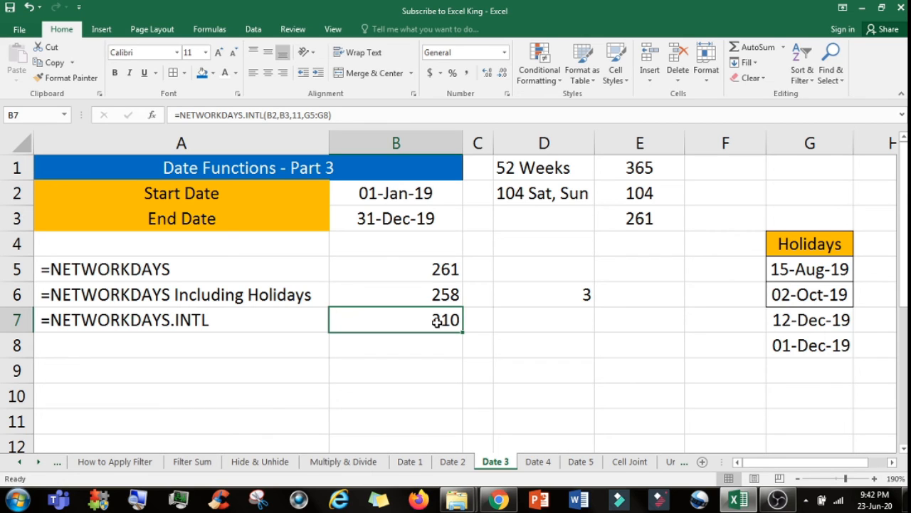
Step: Enter 52 in cell F1 as the number of Sundays matching the weeks noted in D1
click(524, 169)
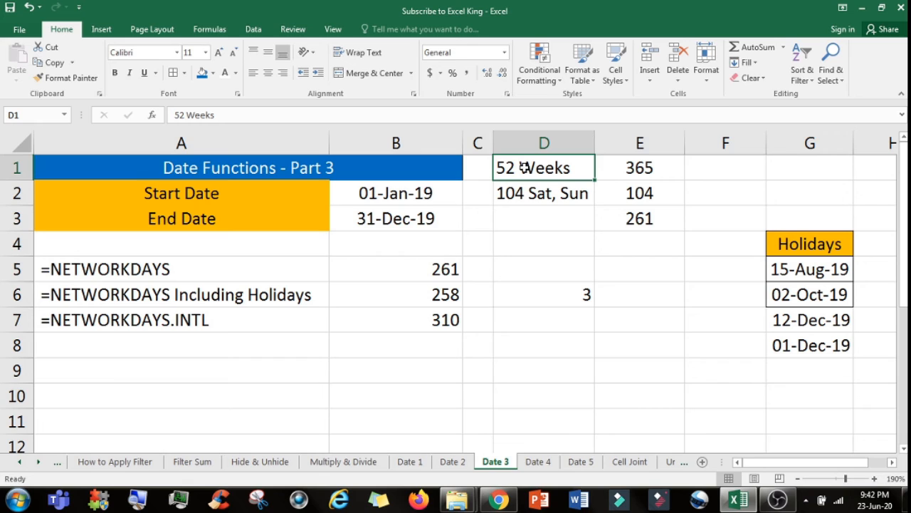
click(725, 168)
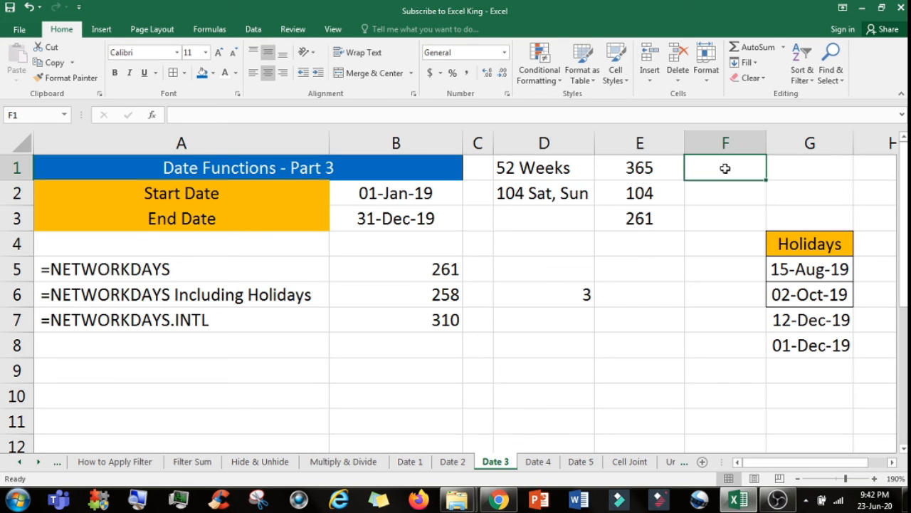
text(5)
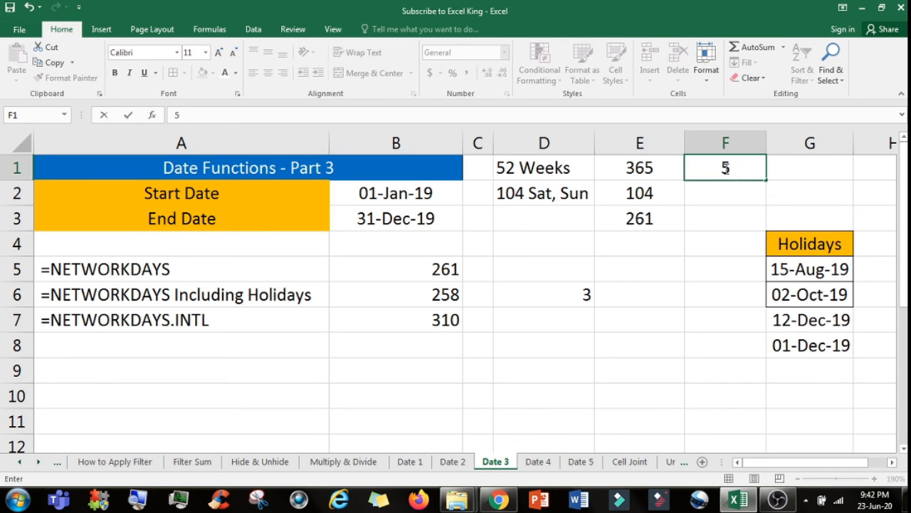
text(2)
key(Return)
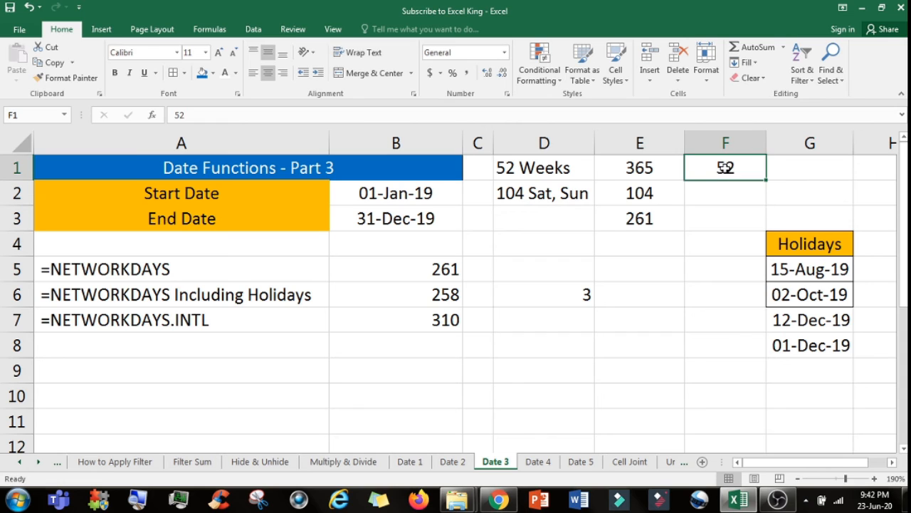
Step: Enter the formula =E1-F1 in cell G1 to subtract the Sundays from the days of the year
key(Up)
key(Right)
text(=)
key(Left)
key(Left)
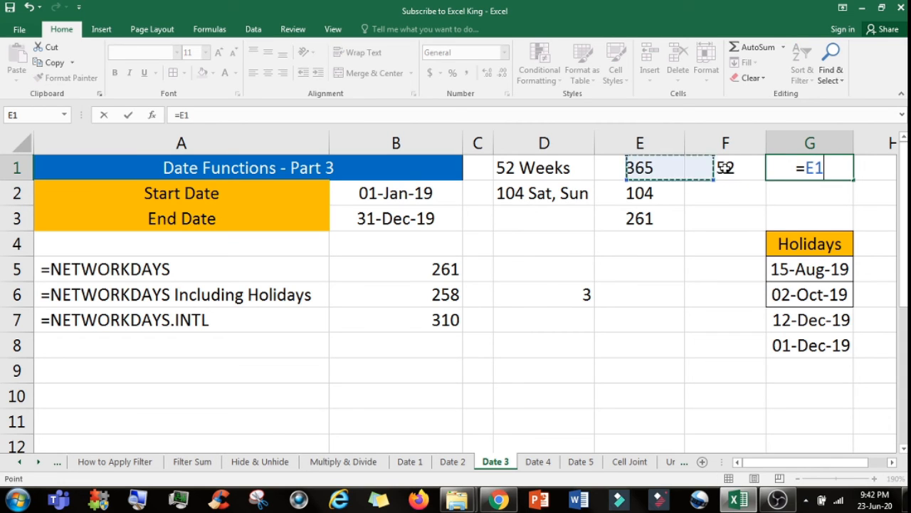
text(-)
key(Left)
key(Return)
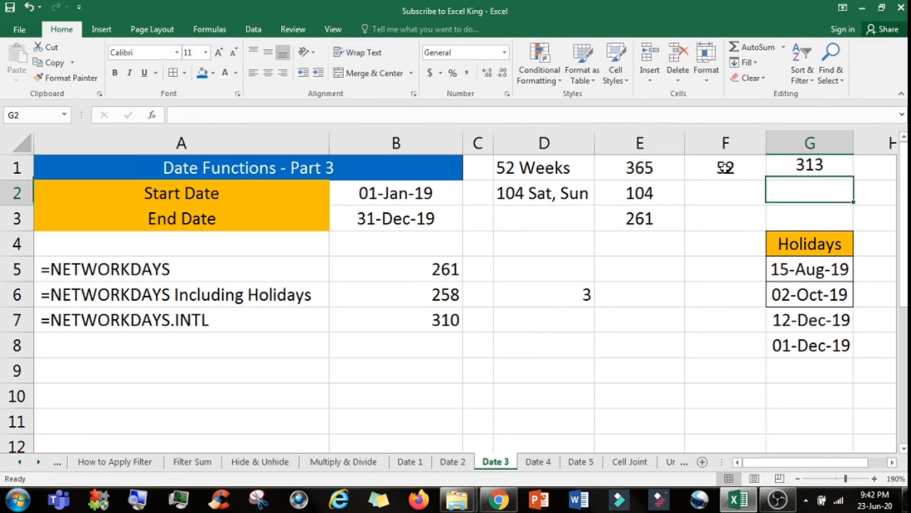
key(Up)
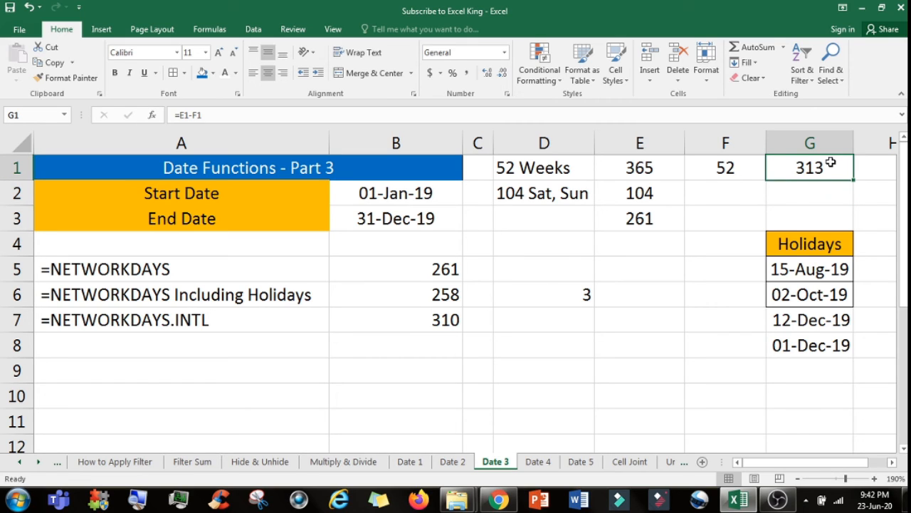
Step: Check the NETWORKDAYS.INTL result in B7 against G1 and the weekday and Sunday holidays in G5:G8
drag(812, 265, 819, 345)
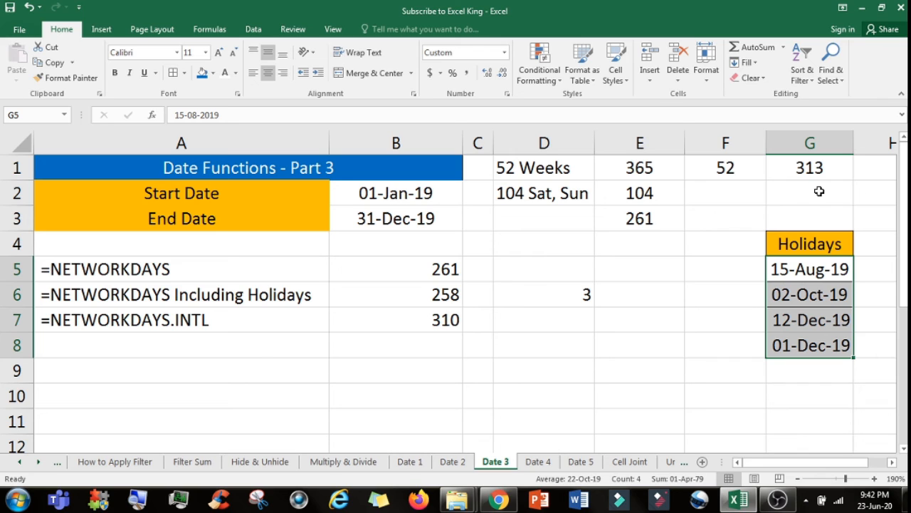
click(786, 349)
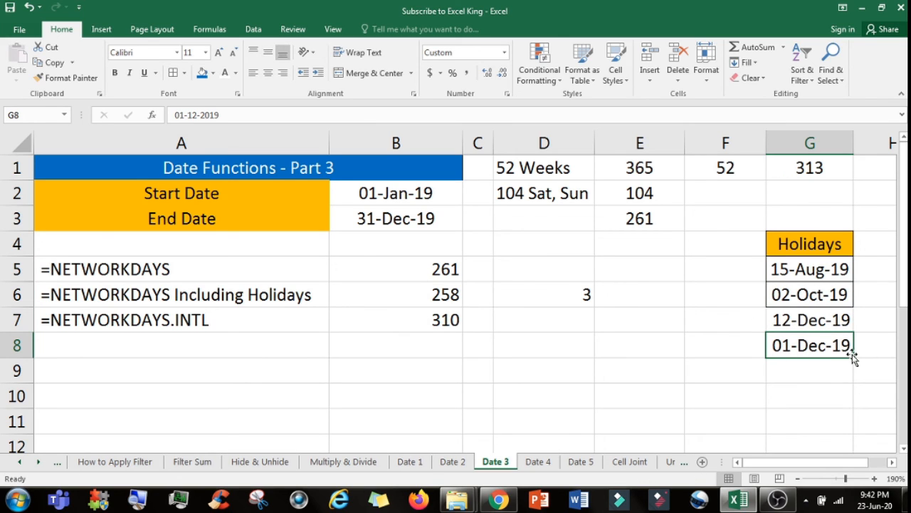
drag(826, 272, 828, 320)
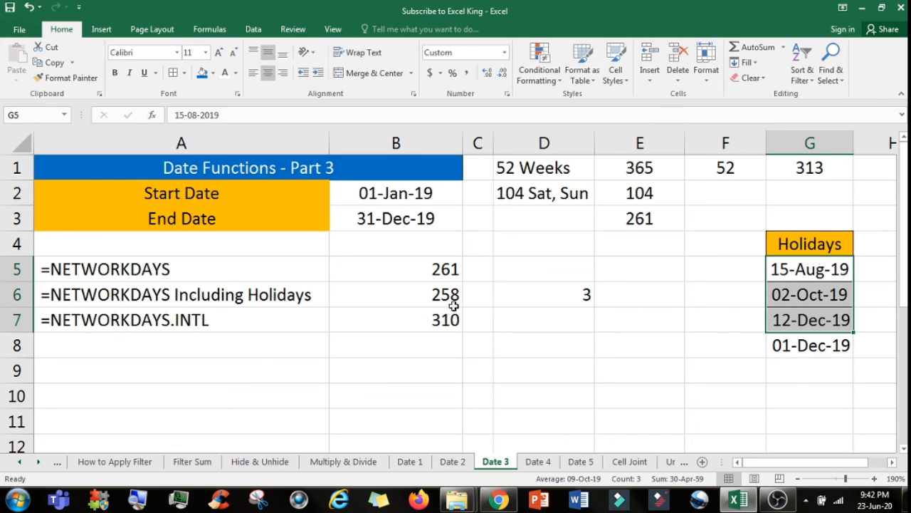
click(448, 328)
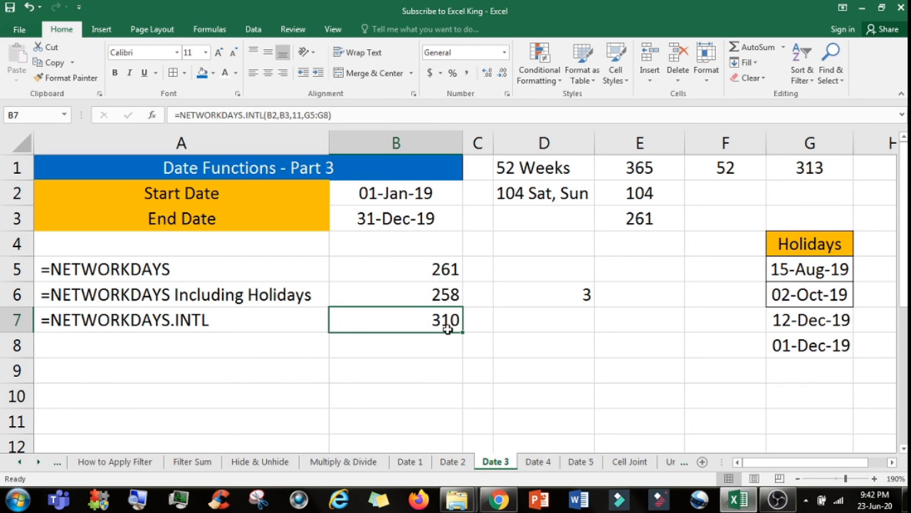
click(360, 360)
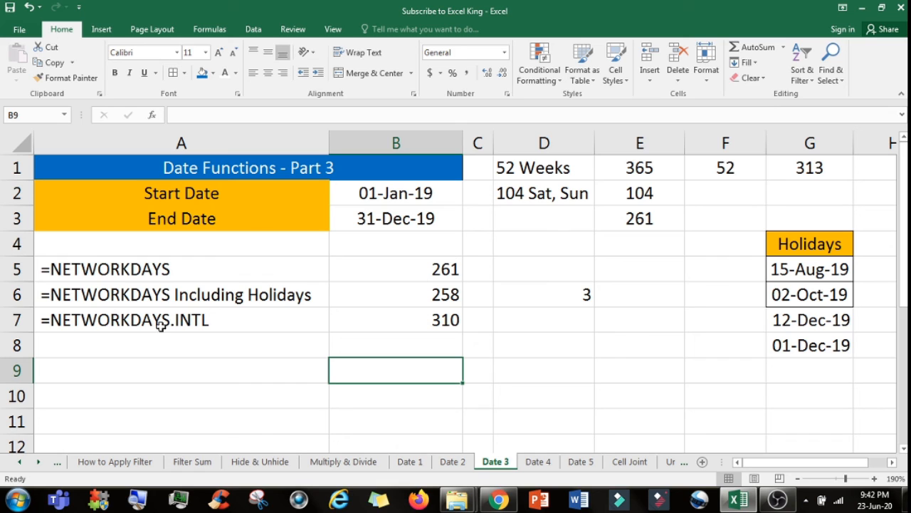
Step: Review the start and end dates in A2:B3 and the three NETWORKDAYS function labels in A5:A7 under the sheet title
click(205, 192)
click(207, 226)
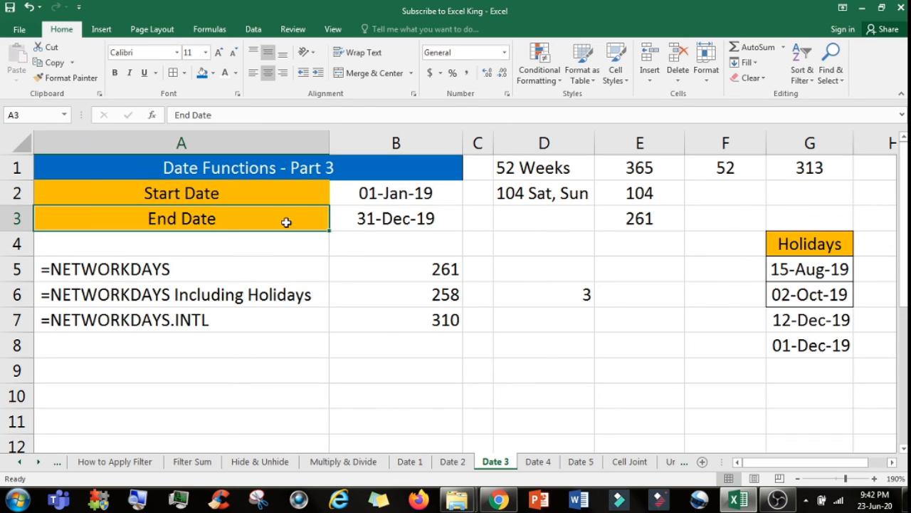
click(386, 193)
click(386, 218)
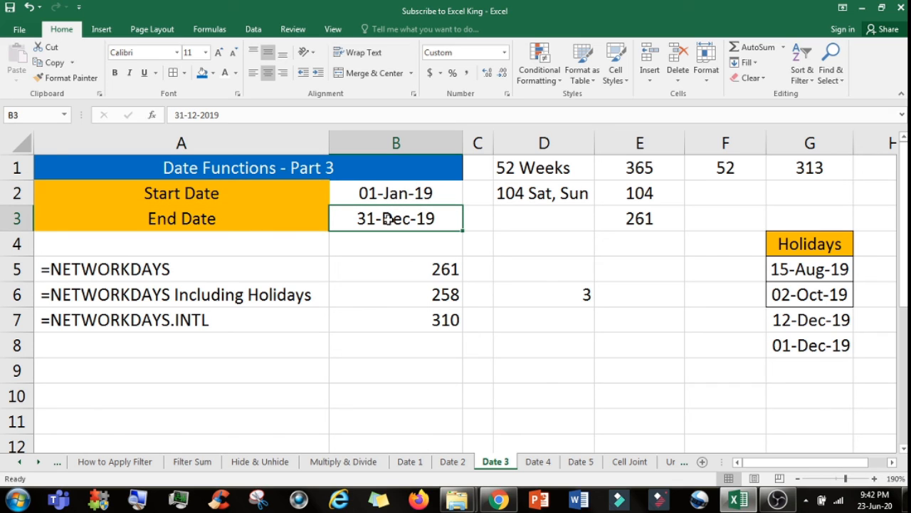
click(401, 193)
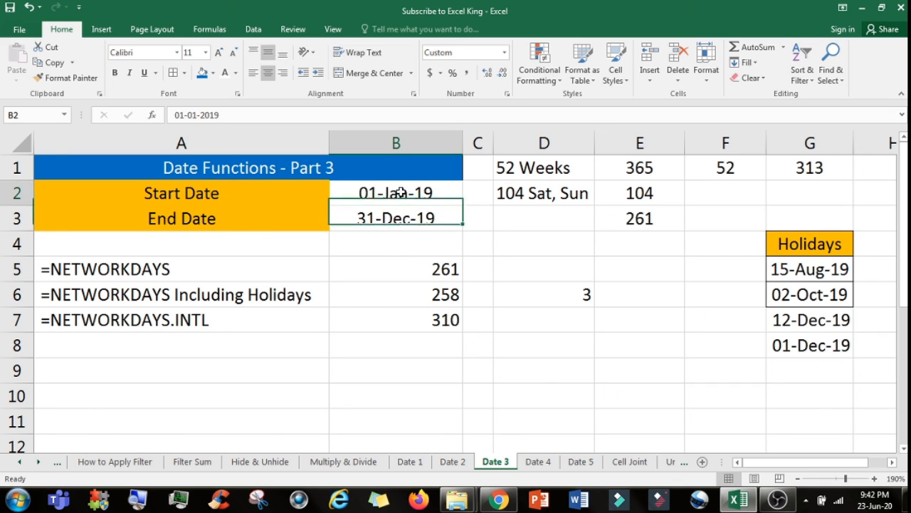
click(393, 219)
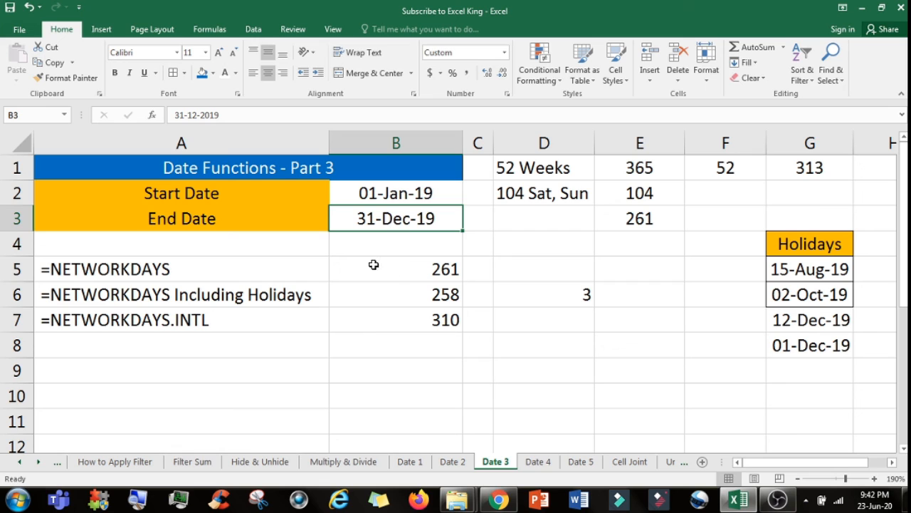
click(399, 261)
click(637, 267)
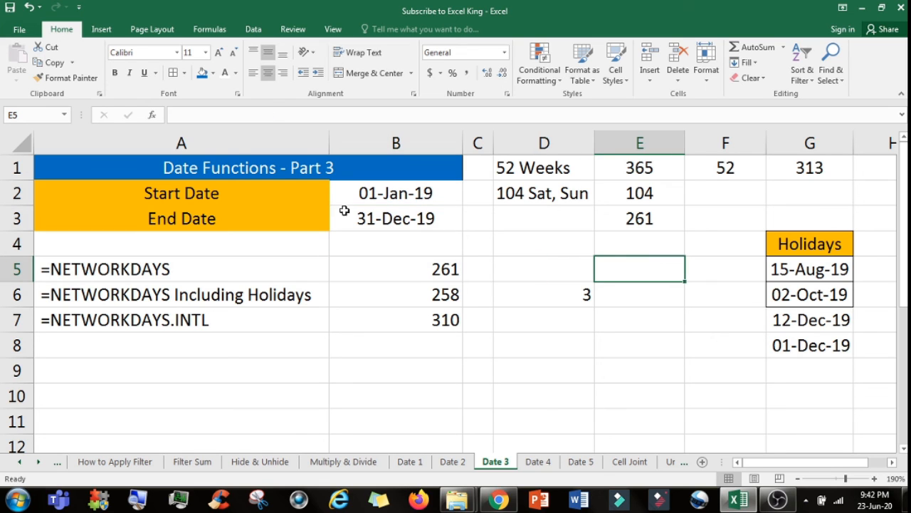
click(117, 264)
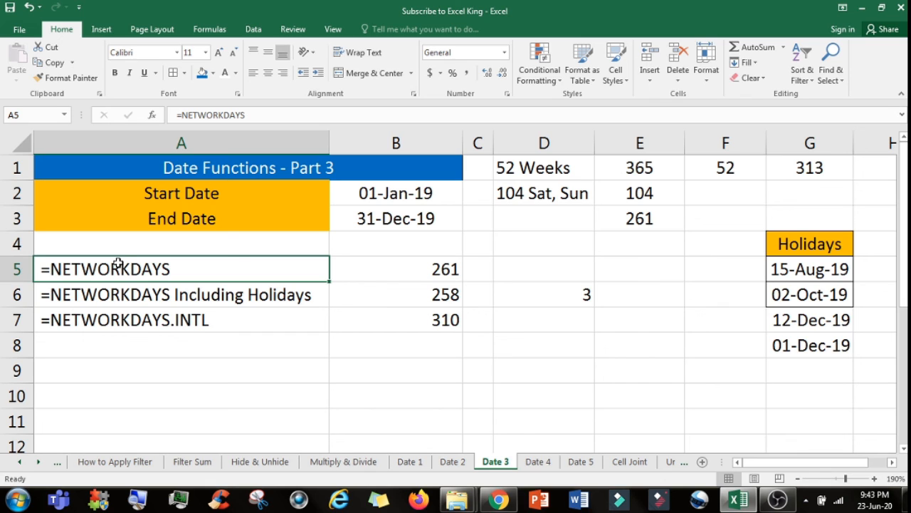
drag(119, 264, 151, 318)
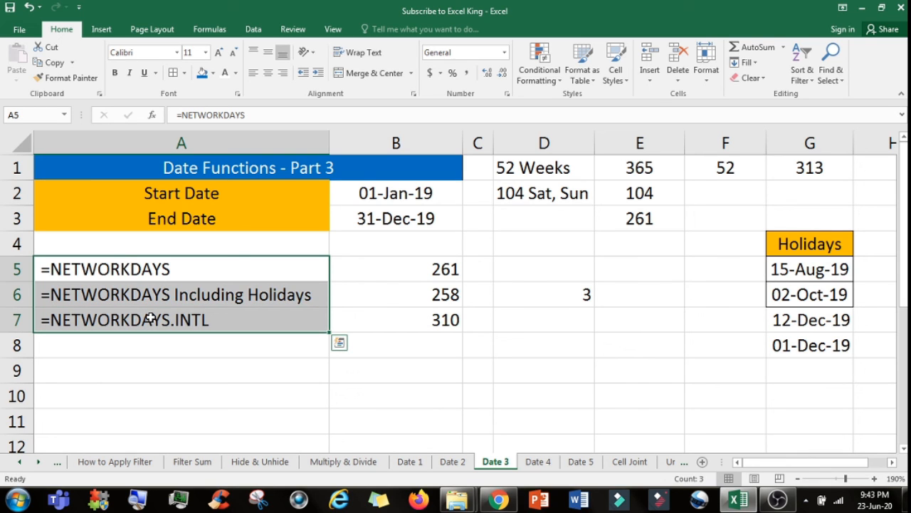
click(196, 168)
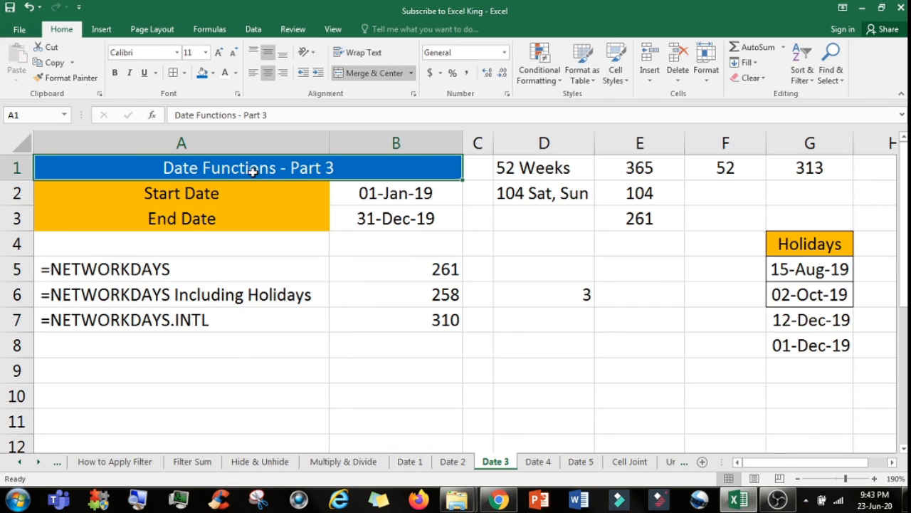